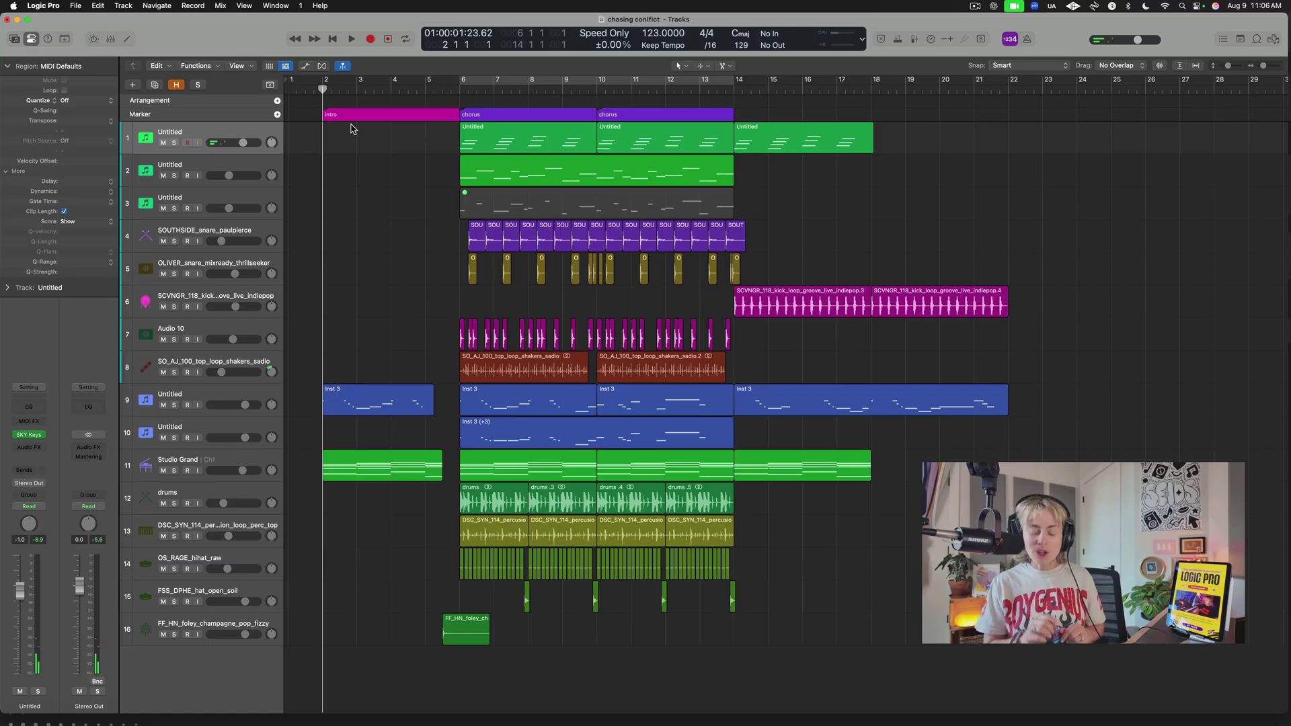
# Capture the last played performance as a new MIDI region on track 1 with Shift+R
pyautogui.hotkey('shift', 'r')
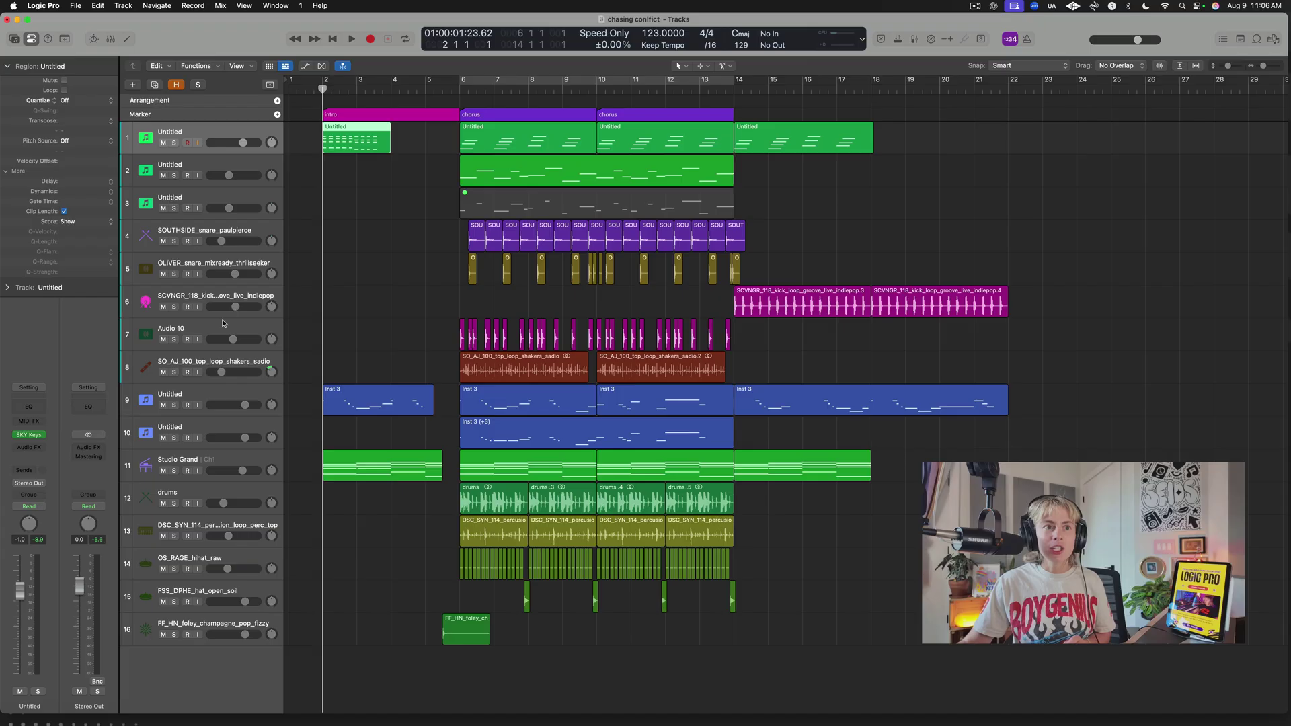
# Move the Untitled region from track 1 onto Audio 10, then select track 4's 16 snare slices
pyautogui.click(213, 330)
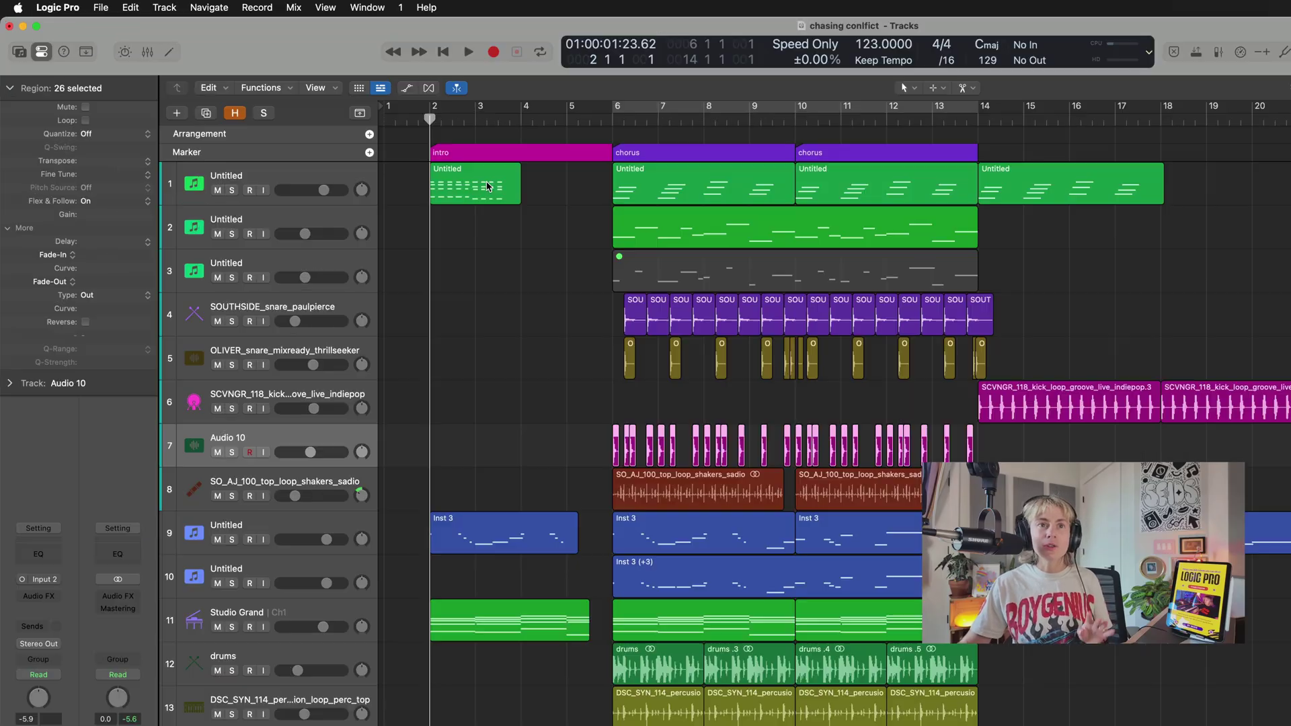
pyautogui.click(364, 139)
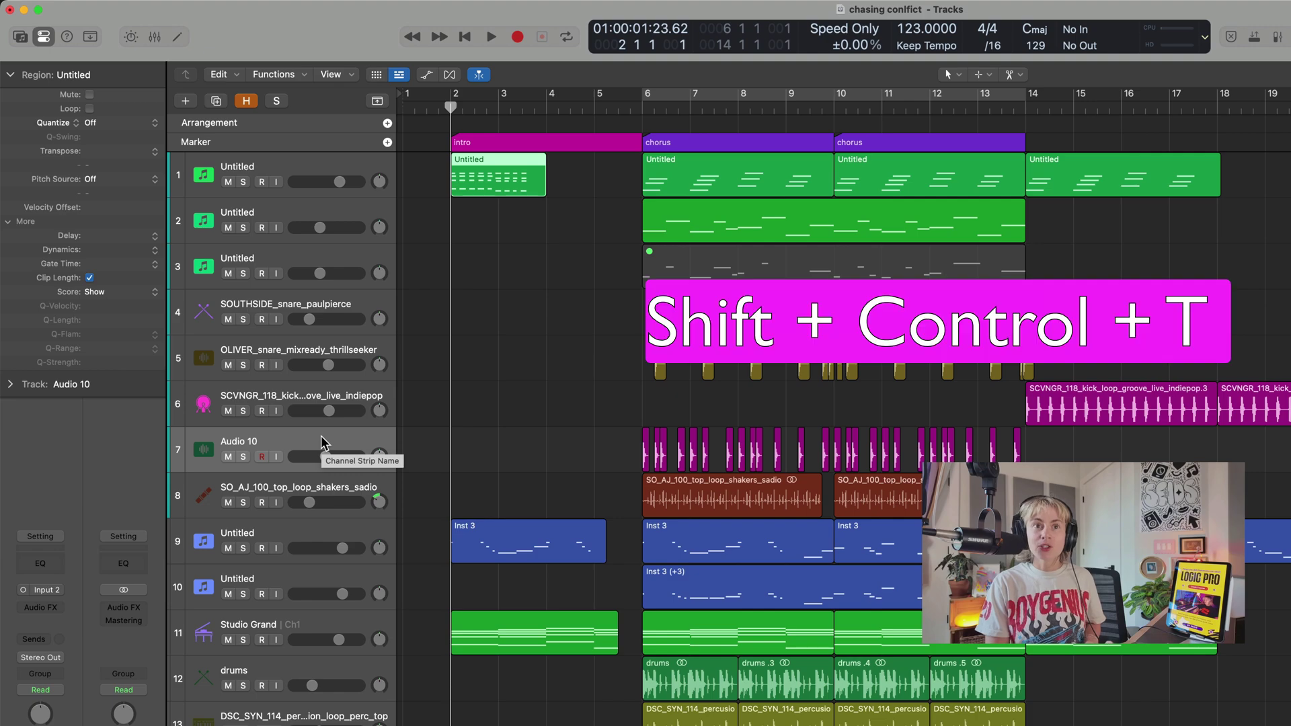
pyautogui.hotkey('ctrl', 'shift', 't')
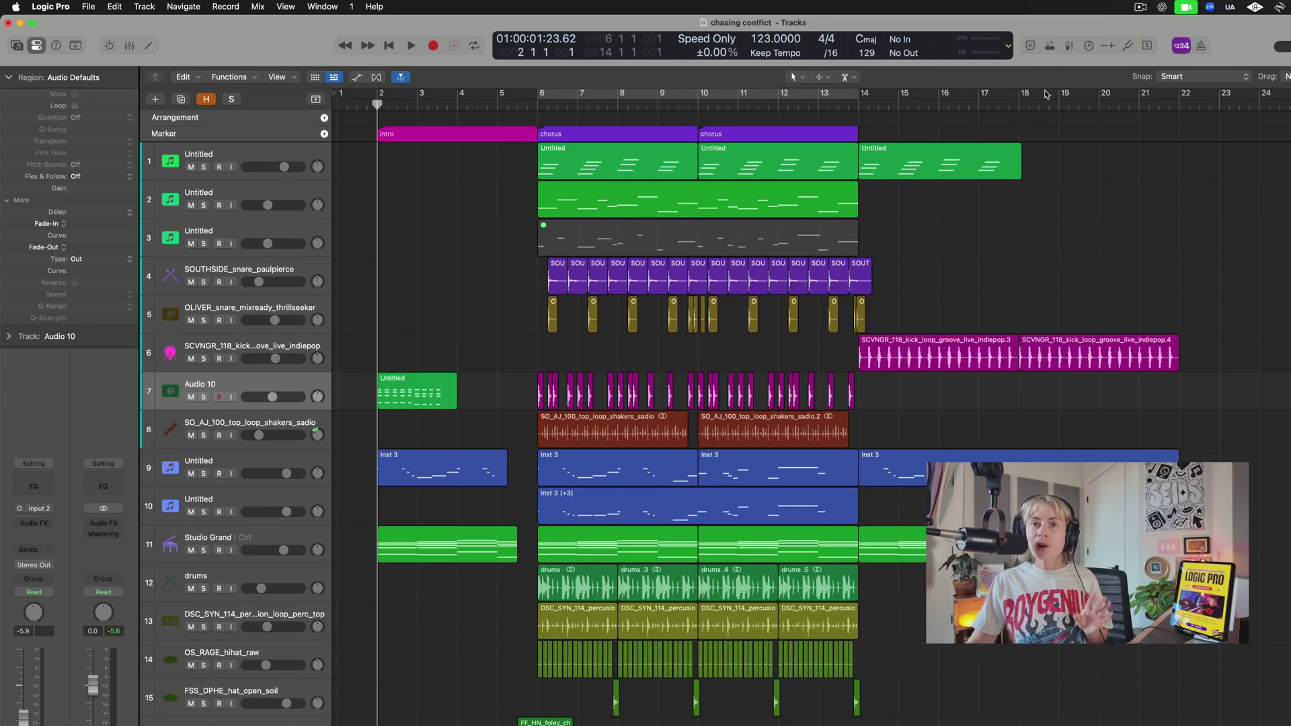
pyautogui.moveTo(946, 278); pyautogui.dragTo(546, 281)
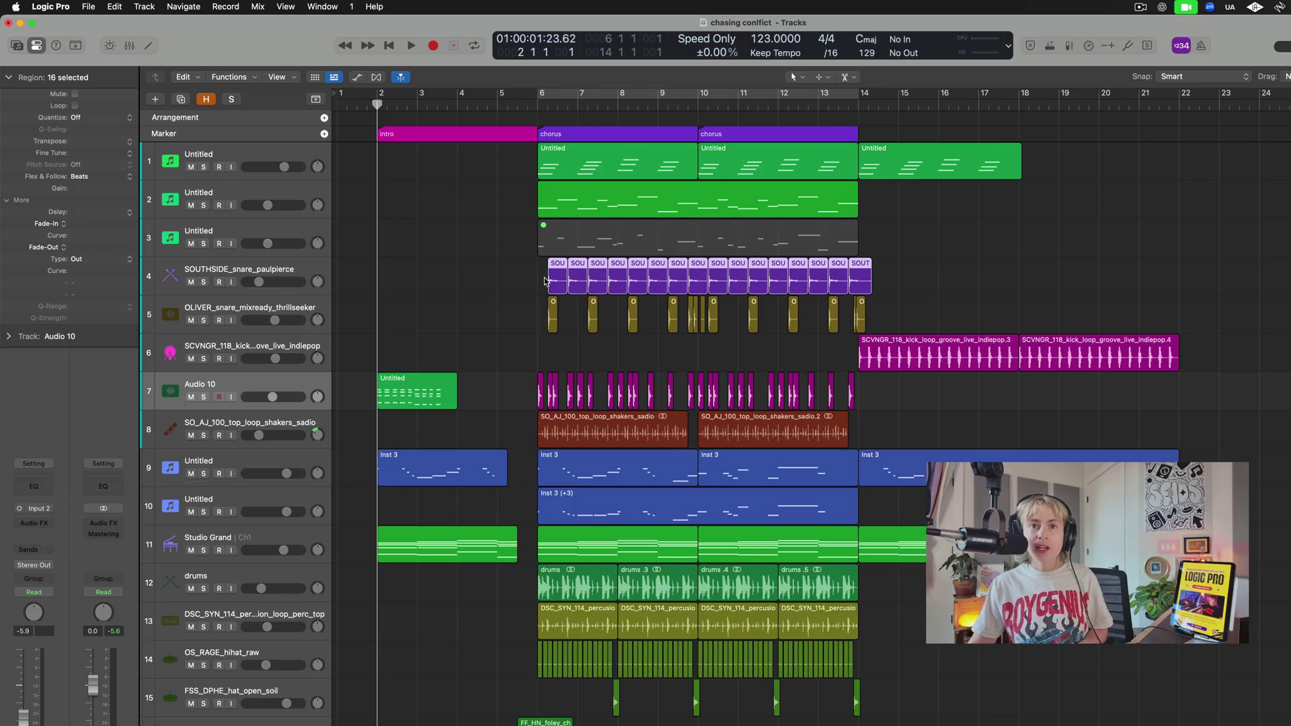
# Join track 4's snare slices, then join the track 1–2 chorus regions into one
pyautogui.press('j')
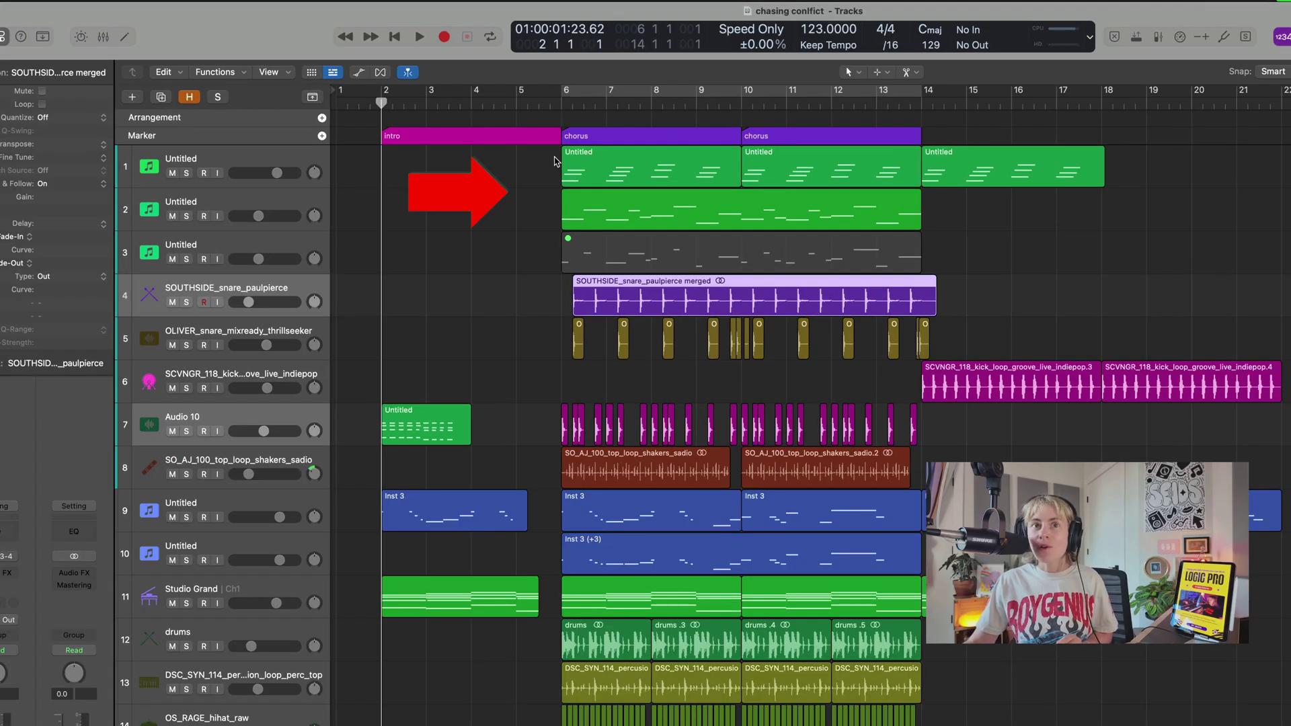
pyautogui.moveTo(550, 159); pyautogui.dragTo(847, 216)
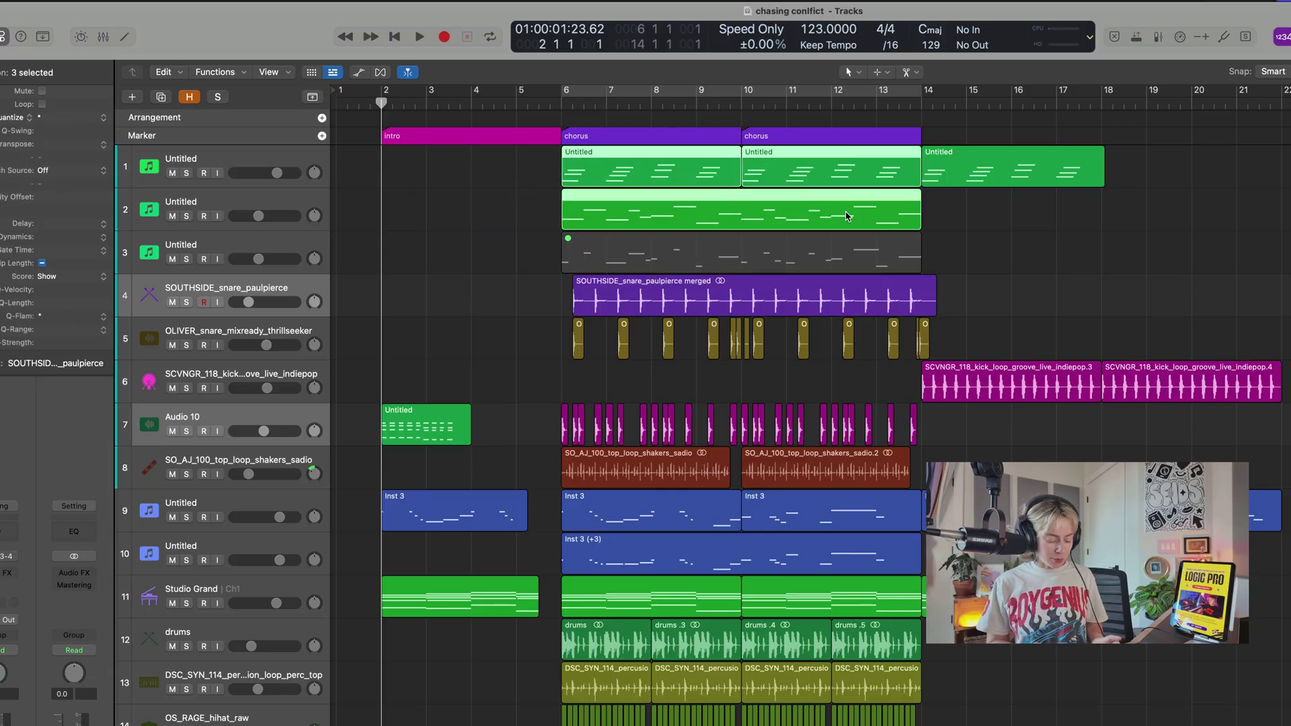
pyautogui.press('super+j')
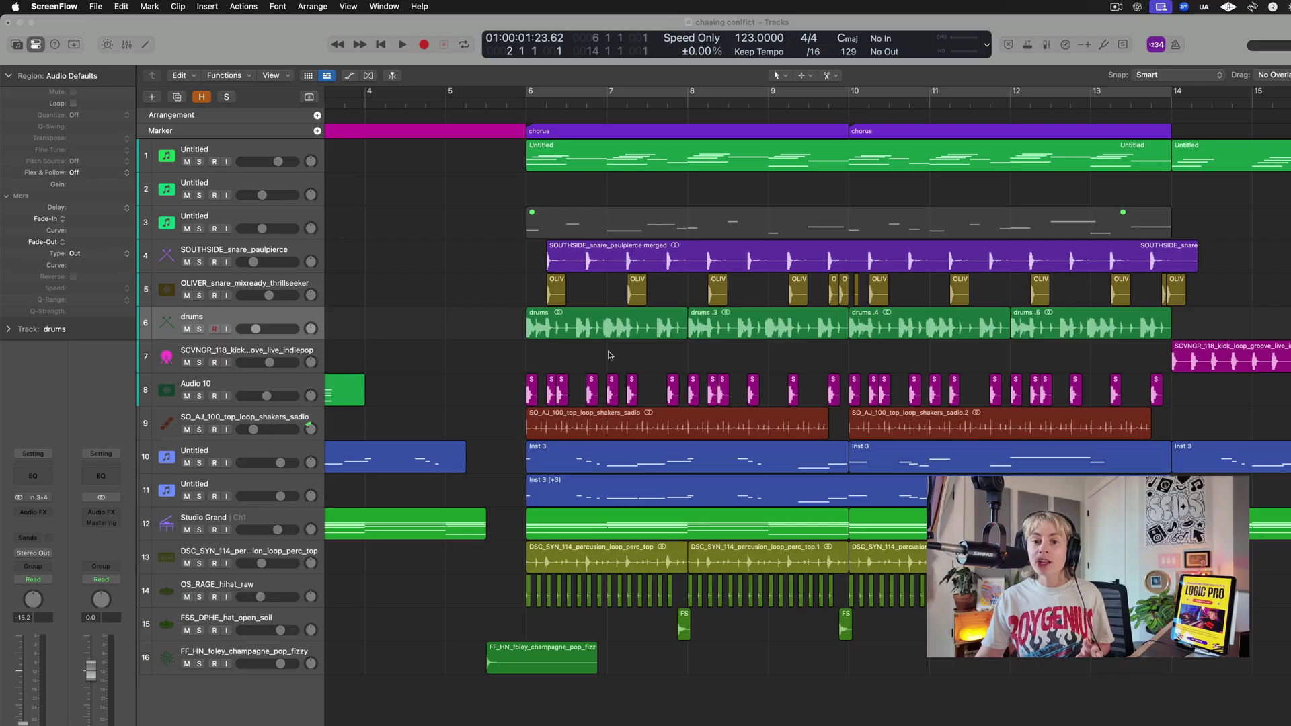
# Apply Remove Silence to the first drums region so it splits into separate hits
pyautogui.click(576, 322)
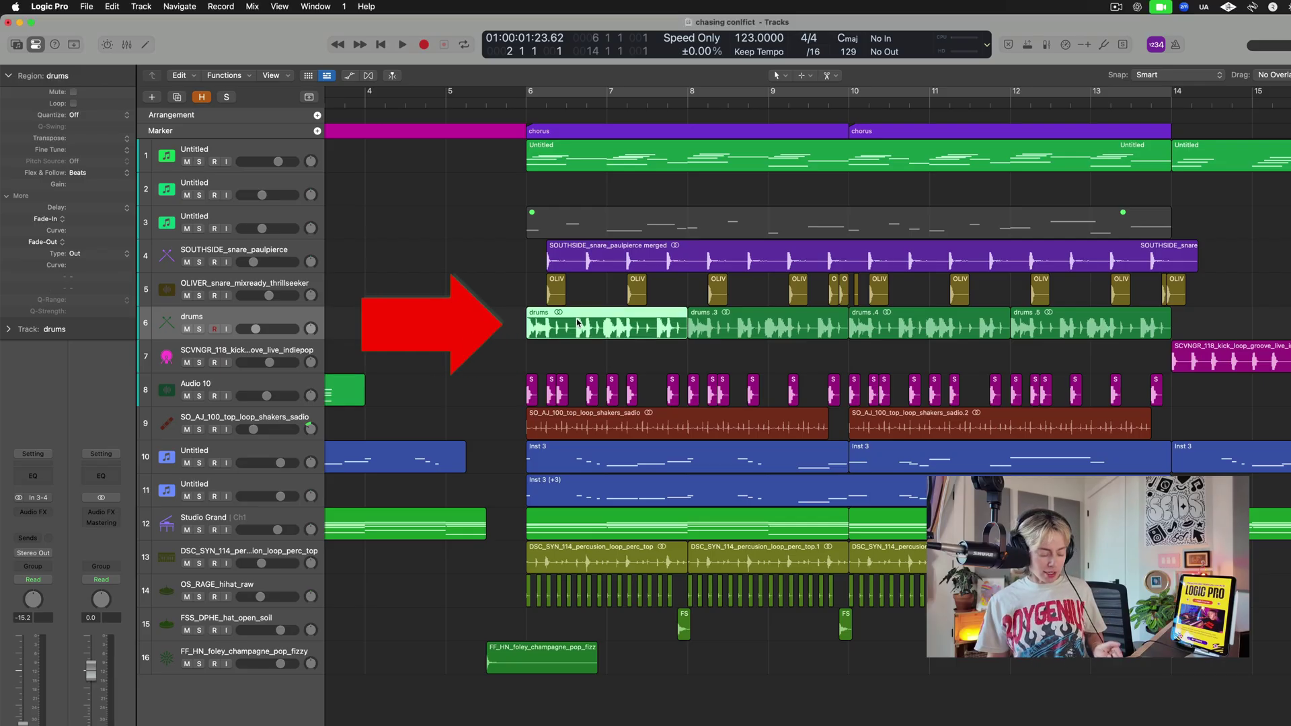
pyautogui.hotkey('ctrl', 'x')
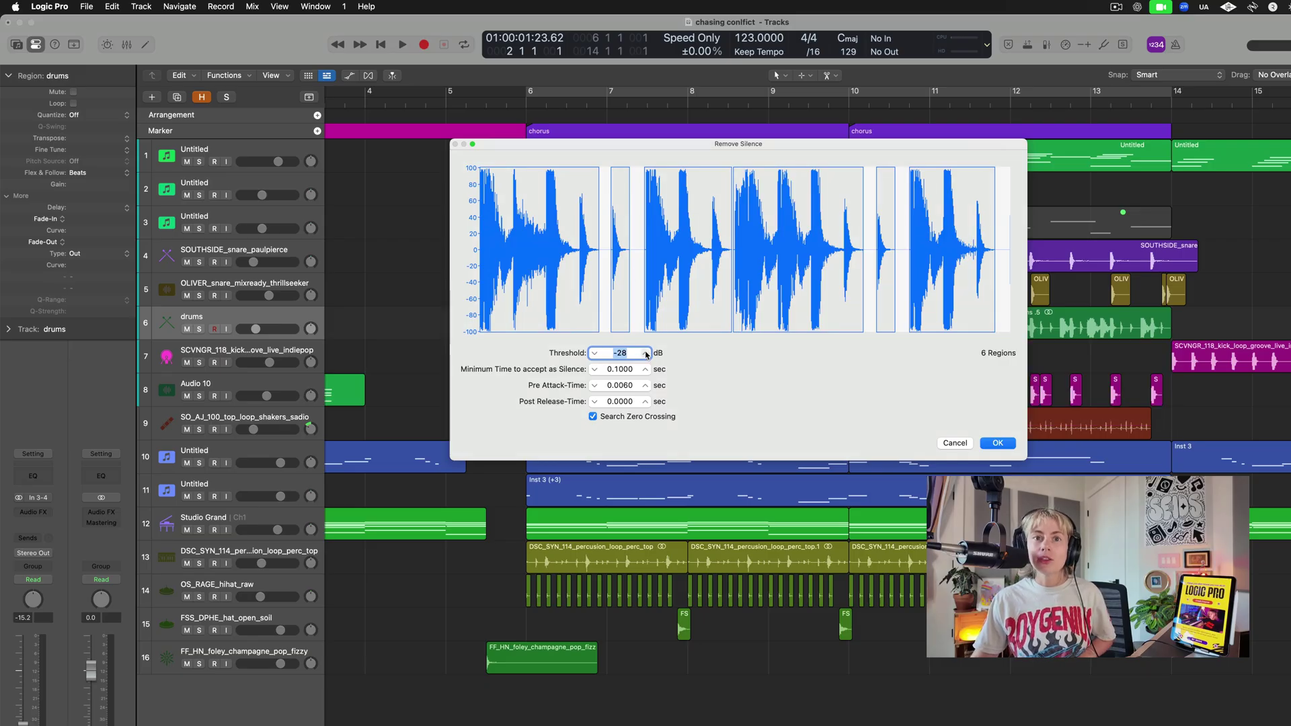
pyautogui.click(997, 444)
pyautogui.scroll(10, 602, 323)
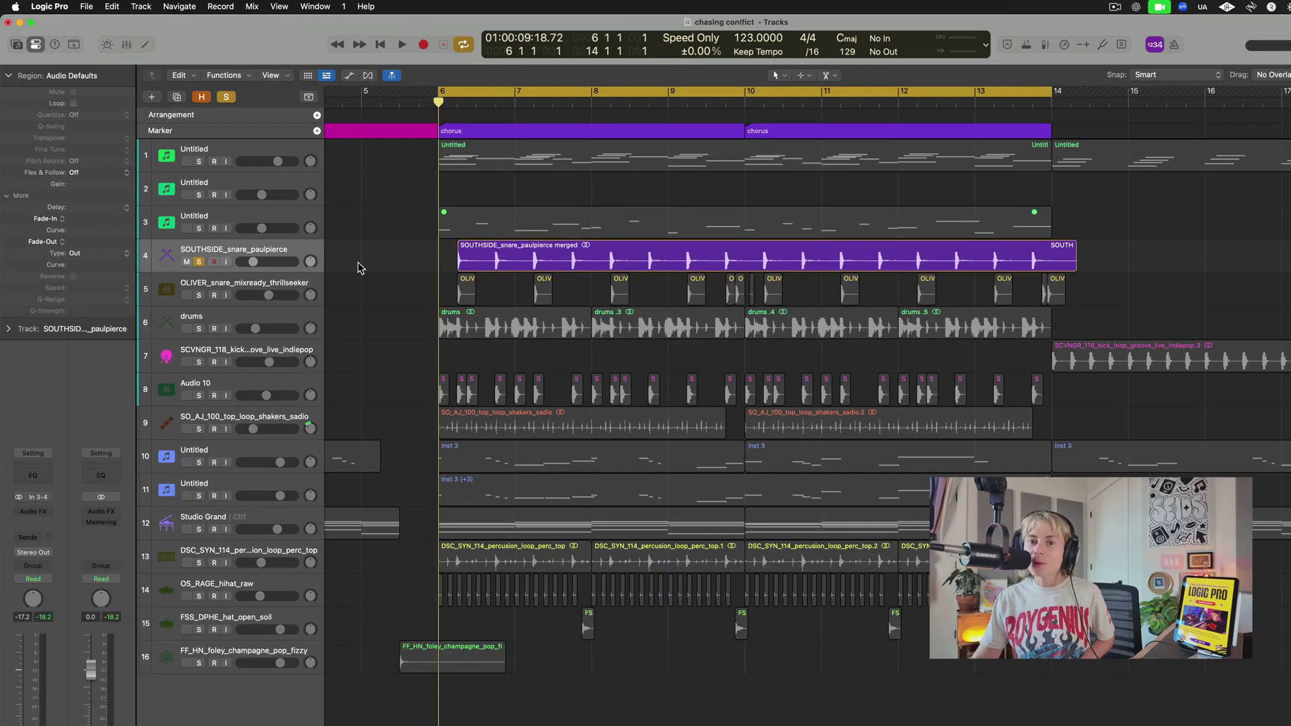
# Create a Snare drum-doubling track from the merged SOUTHSIDE snare region and solo it
pyautogui.press('space')
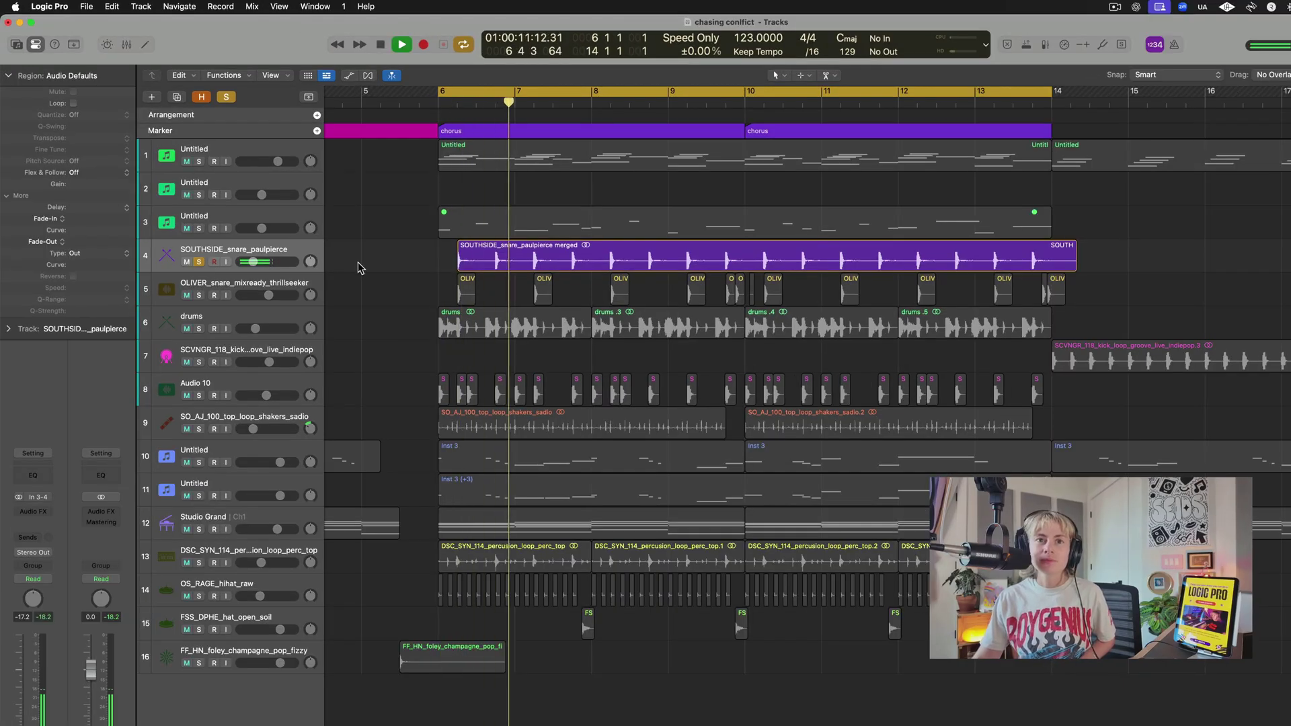
pyautogui.press('space')
pyautogui.click(281, 255)
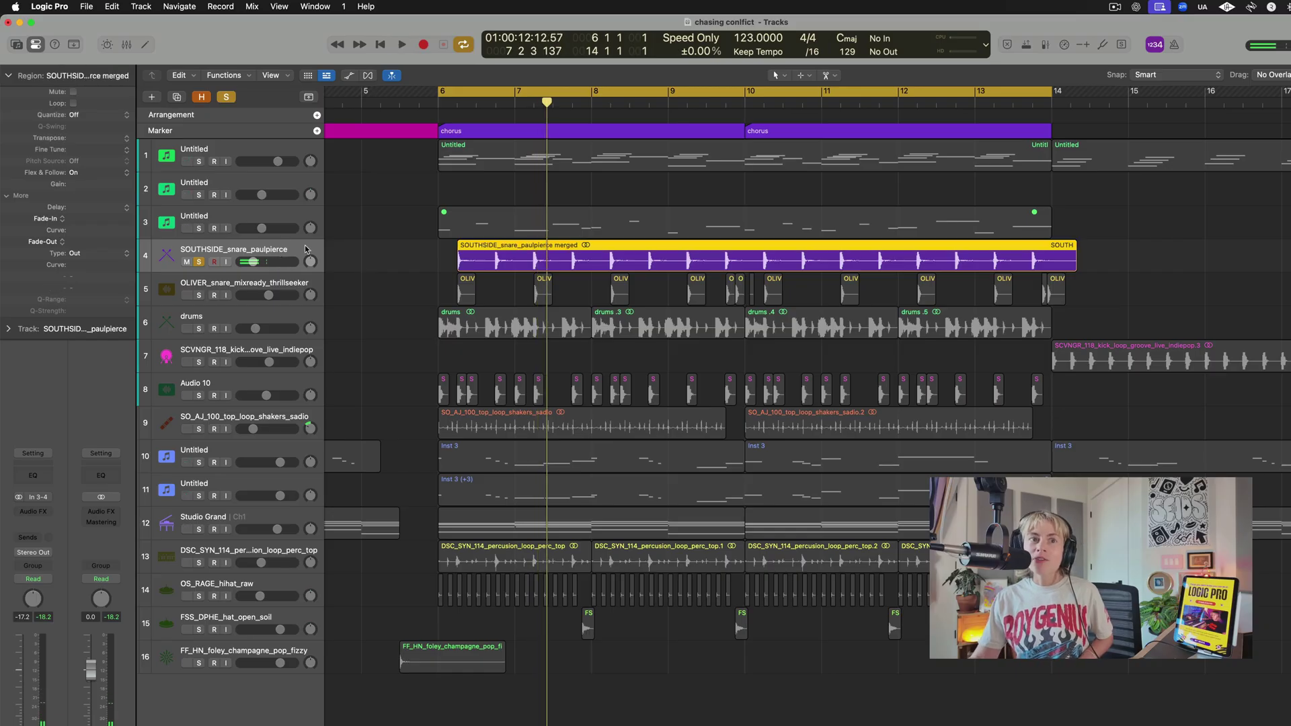
pyautogui.hotkey('ctrl', 'd')
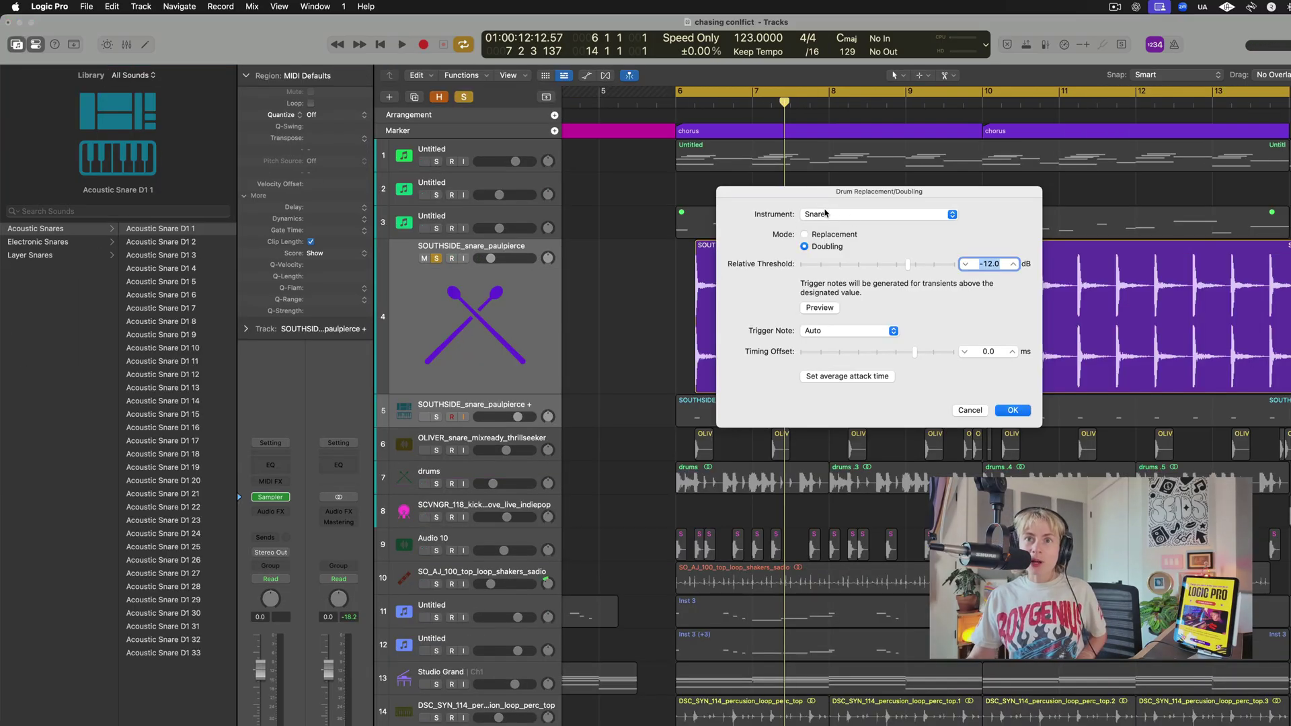
pyautogui.click(824, 216)
pyautogui.click(840, 215)
pyautogui.click(1011, 411)
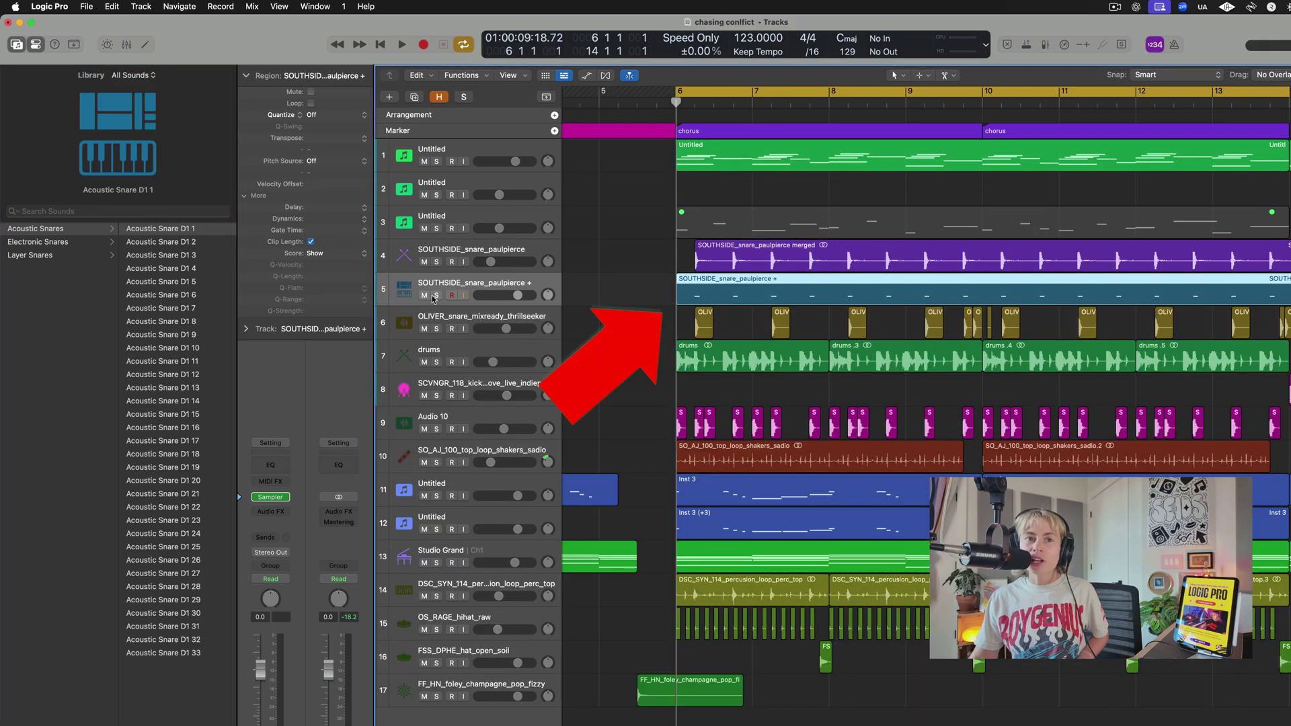
pyautogui.press('s')
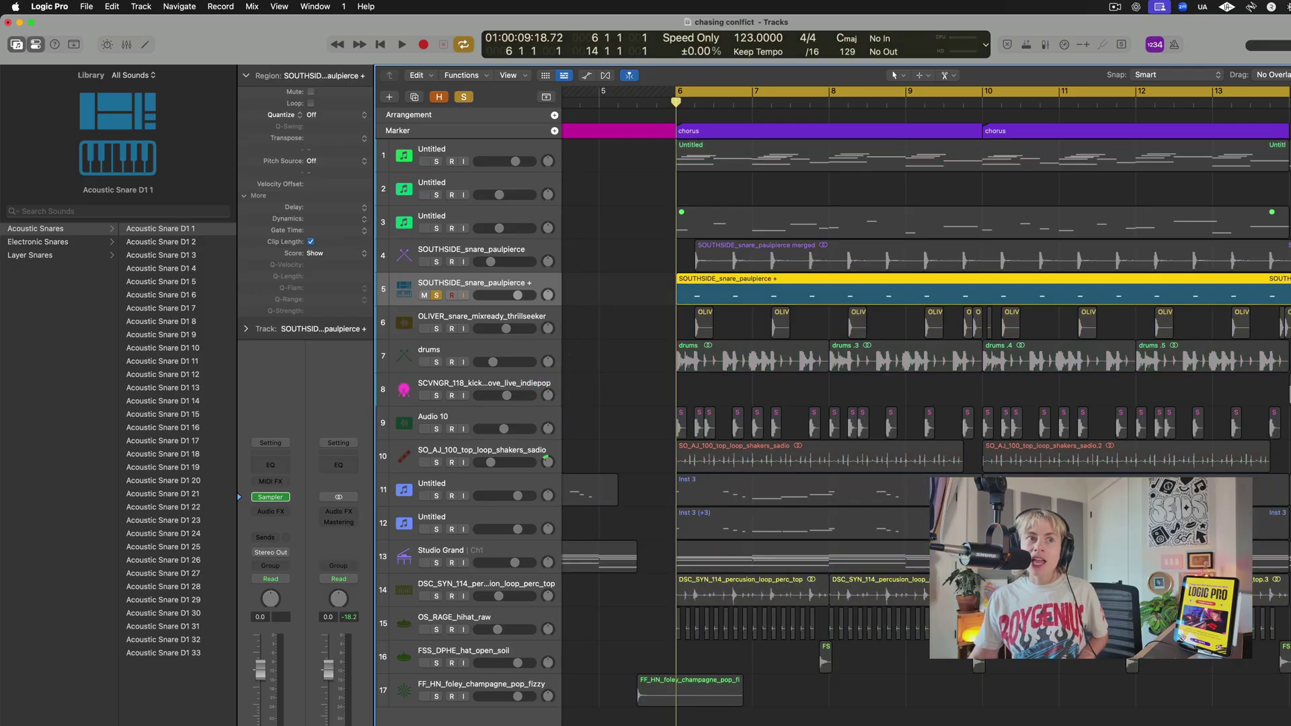
# Audition Acoustic Snare D1 5, Acoustic Snare D1 12 and Electronic Snare D1 17 during playback
pyautogui.click(168, 283)
pyautogui.press('space')
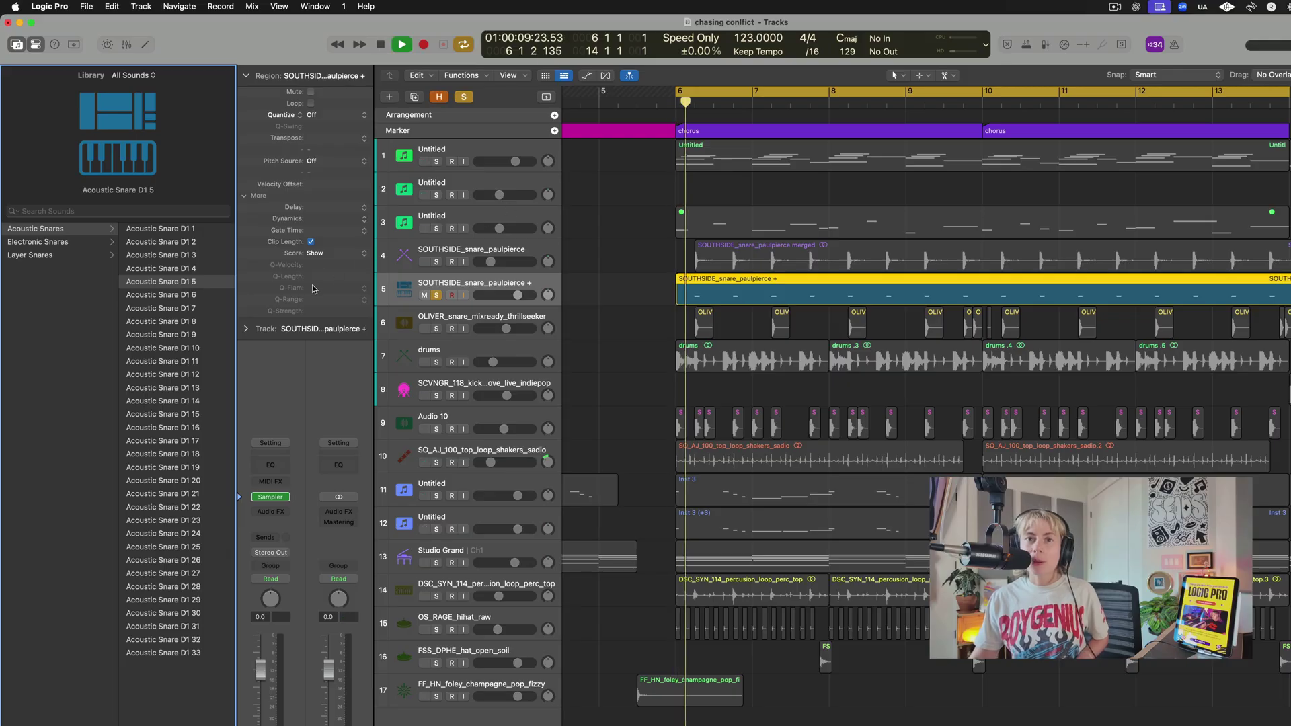
pyautogui.press('Down')
pyautogui.press('Down')
pyautogui.click(168, 373)
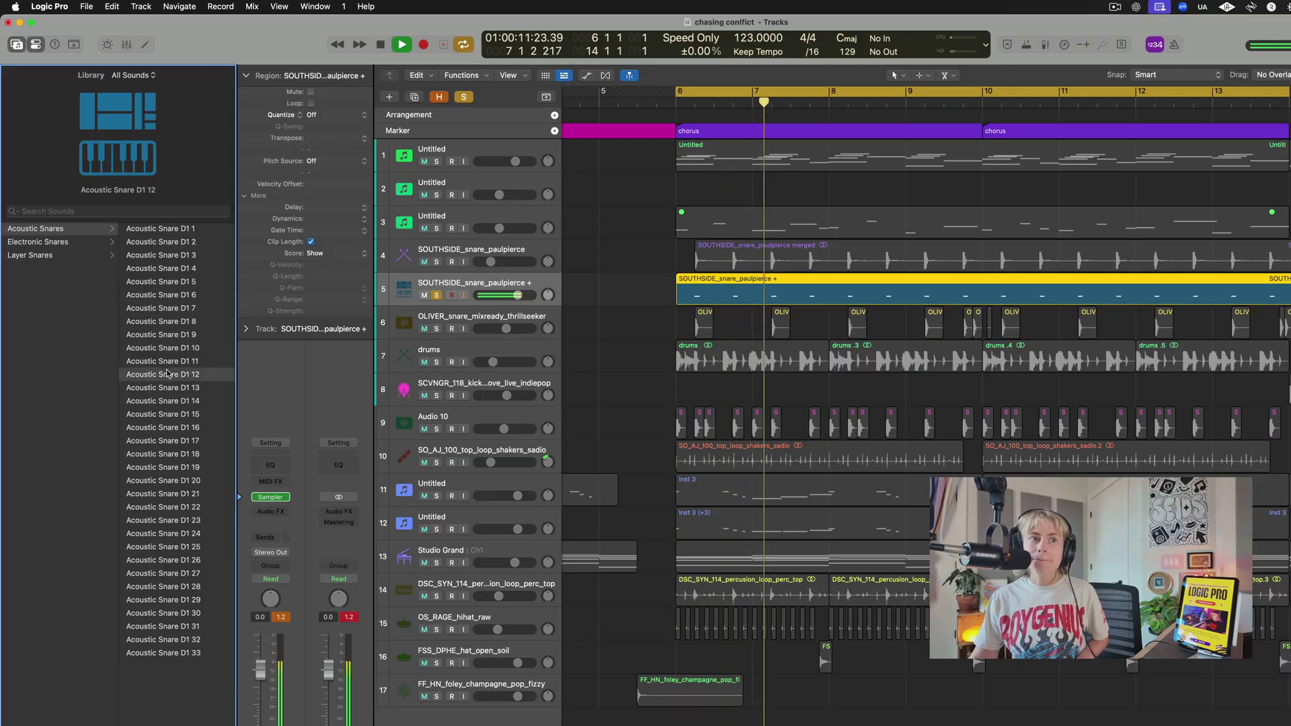
pyautogui.press('Left')
pyautogui.press('Down')
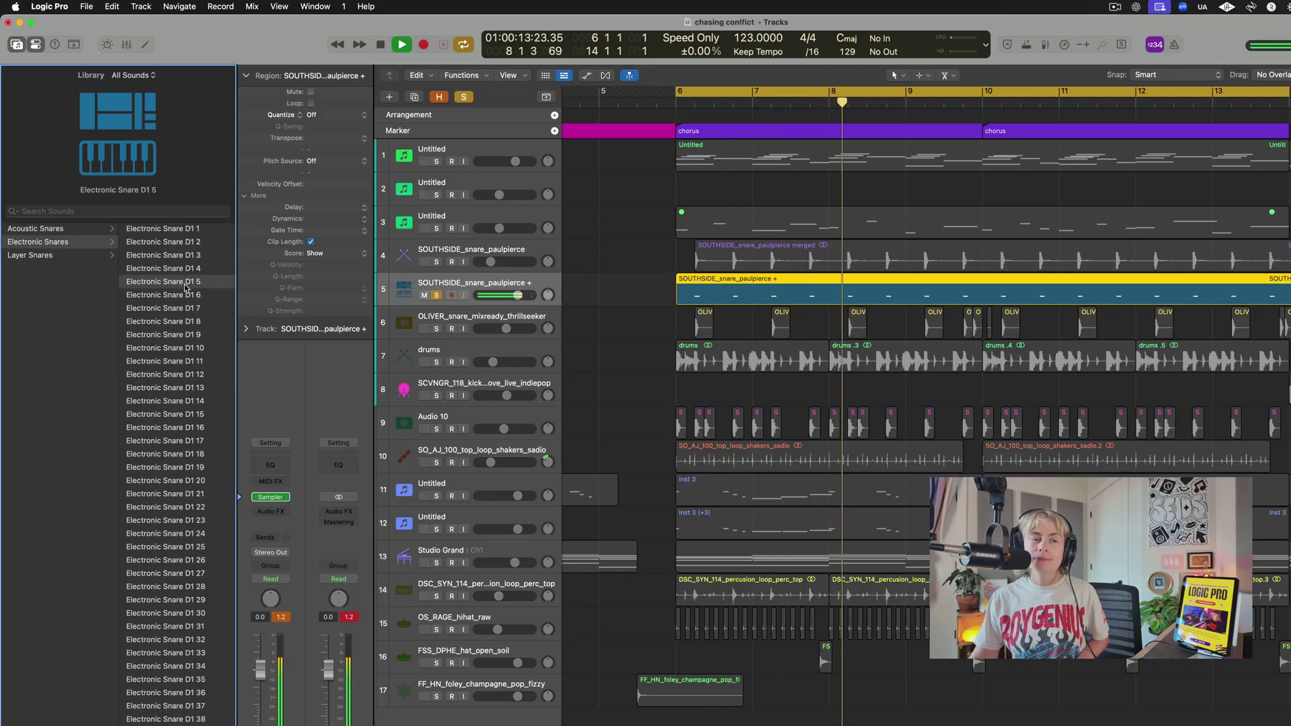
pyautogui.click(149, 440)
pyautogui.press('space')
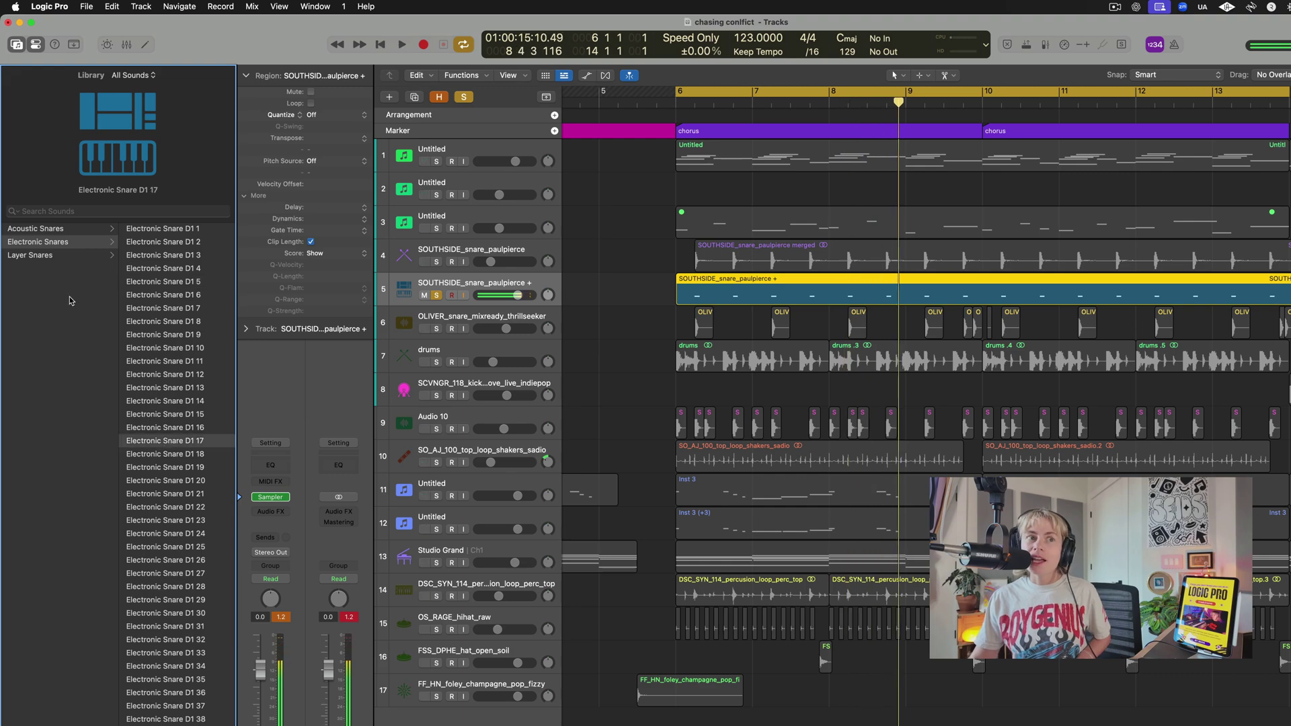
# Try Layer Snares Transient D1 07, 10 and 13, comparing against the soloed original snare track
pyautogui.click(113, 253)
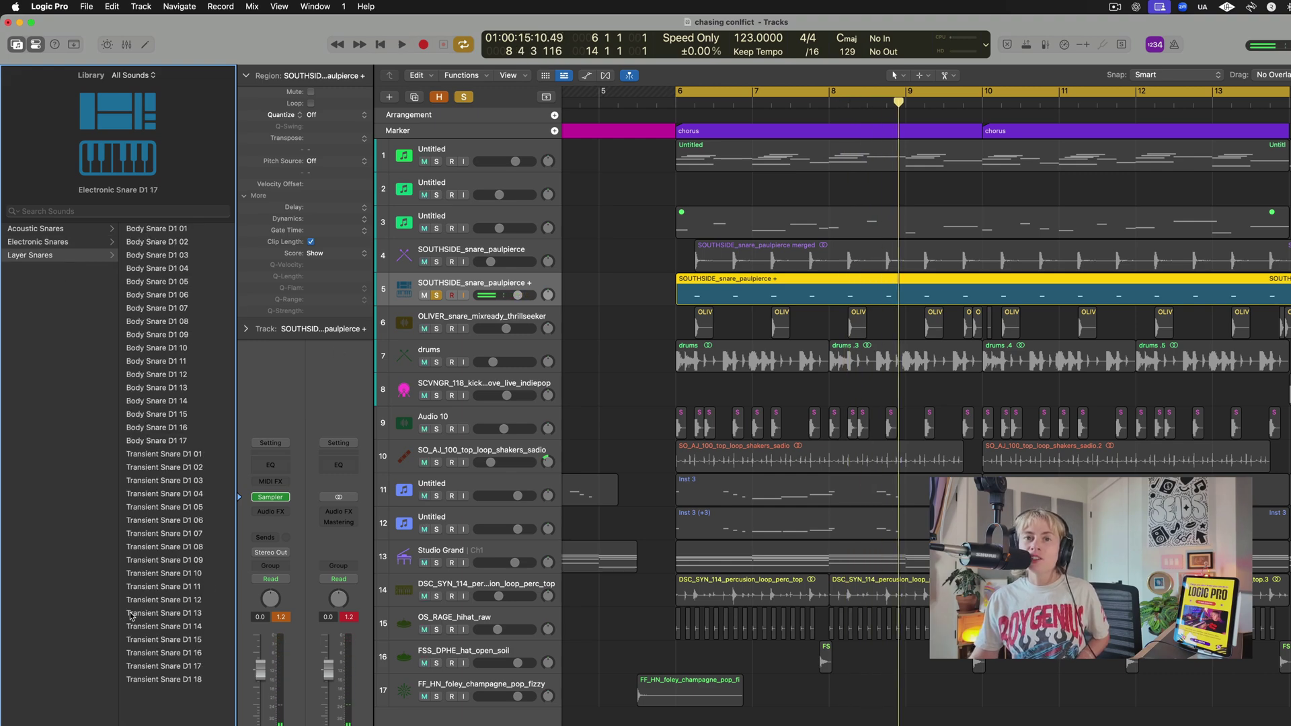
pyautogui.click(134, 535)
pyautogui.press('space')
pyautogui.click(153, 573)
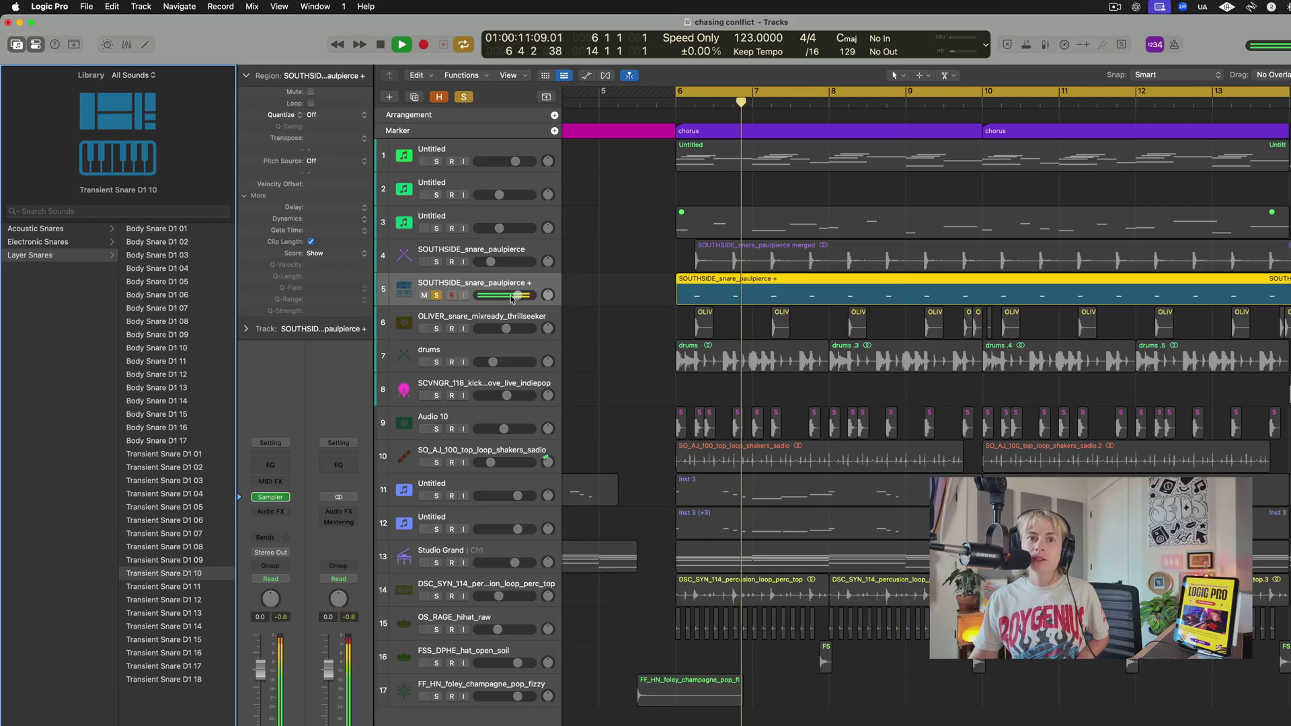
pyautogui.click(435, 262)
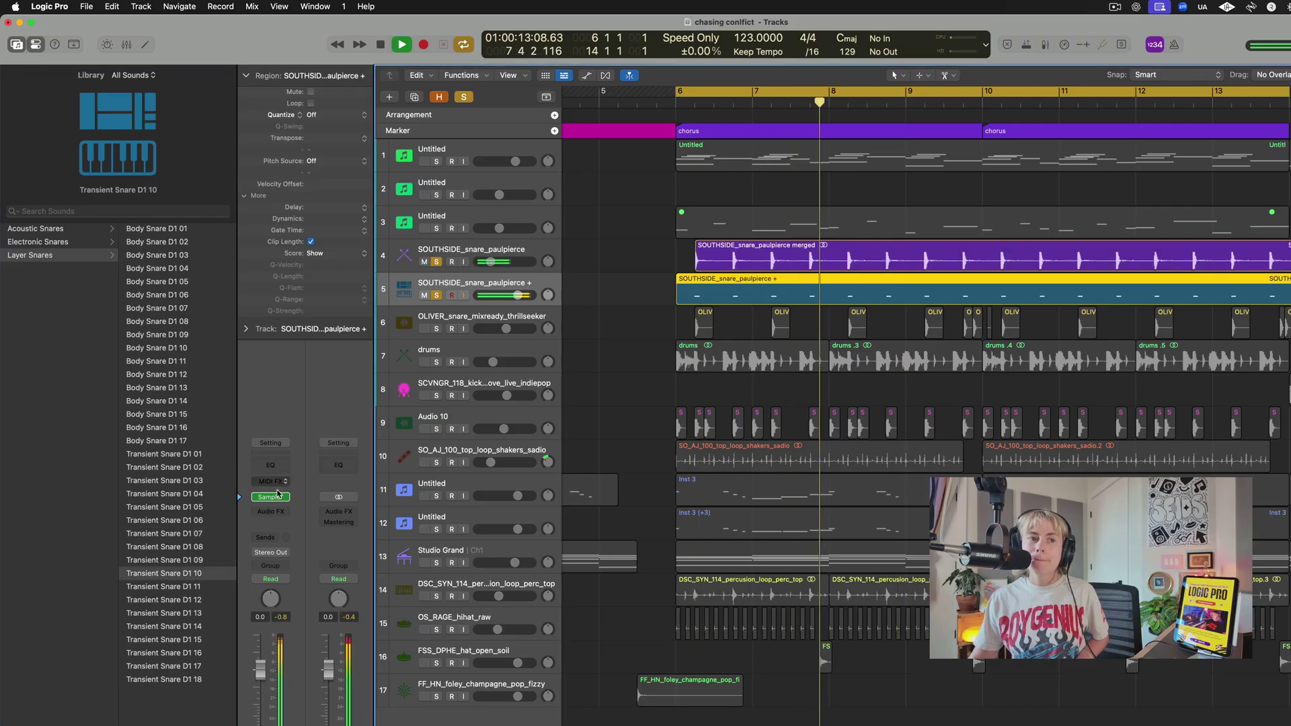
pyautogui.click(163, 613)
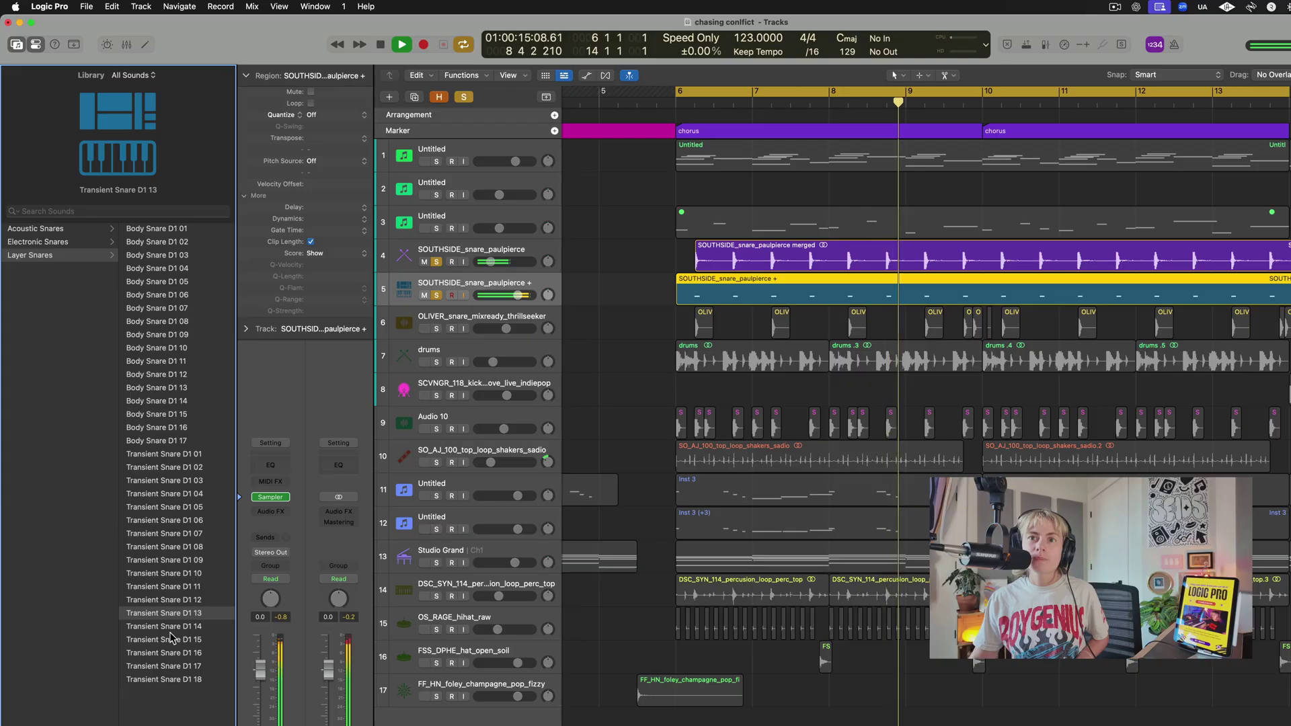
pyautogui.click(437, 295)
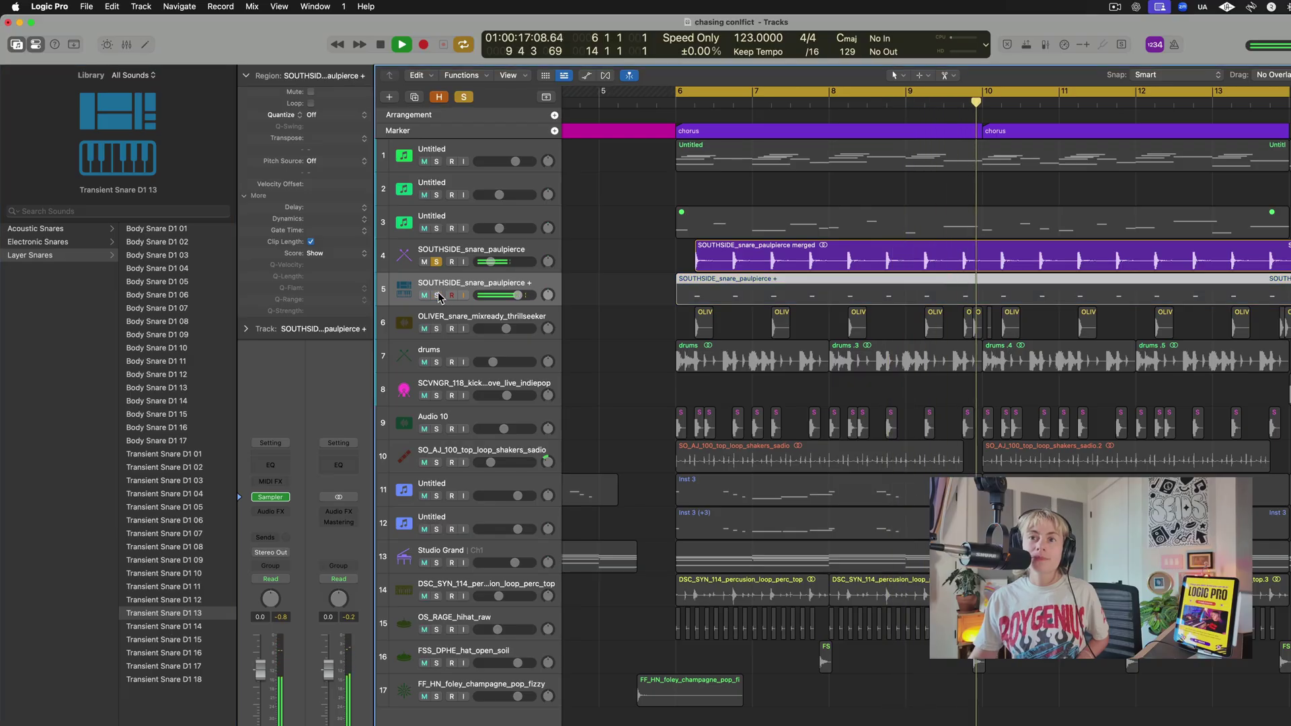
pyautogui.click(437, 296)
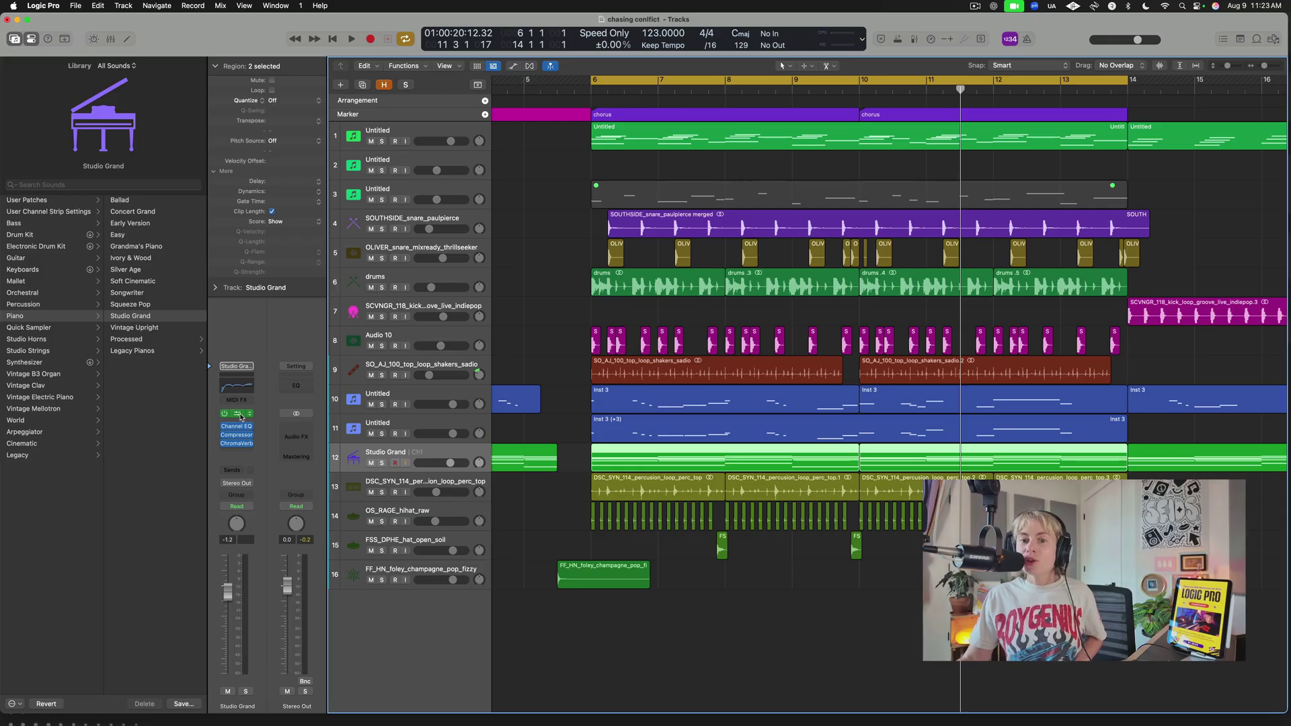
# Open the Studio Grand, Channel EQ, Compressor and ChromaVerb plugin windows
pyautogui.click(240, 414)
pyautogui.click(241, 428)
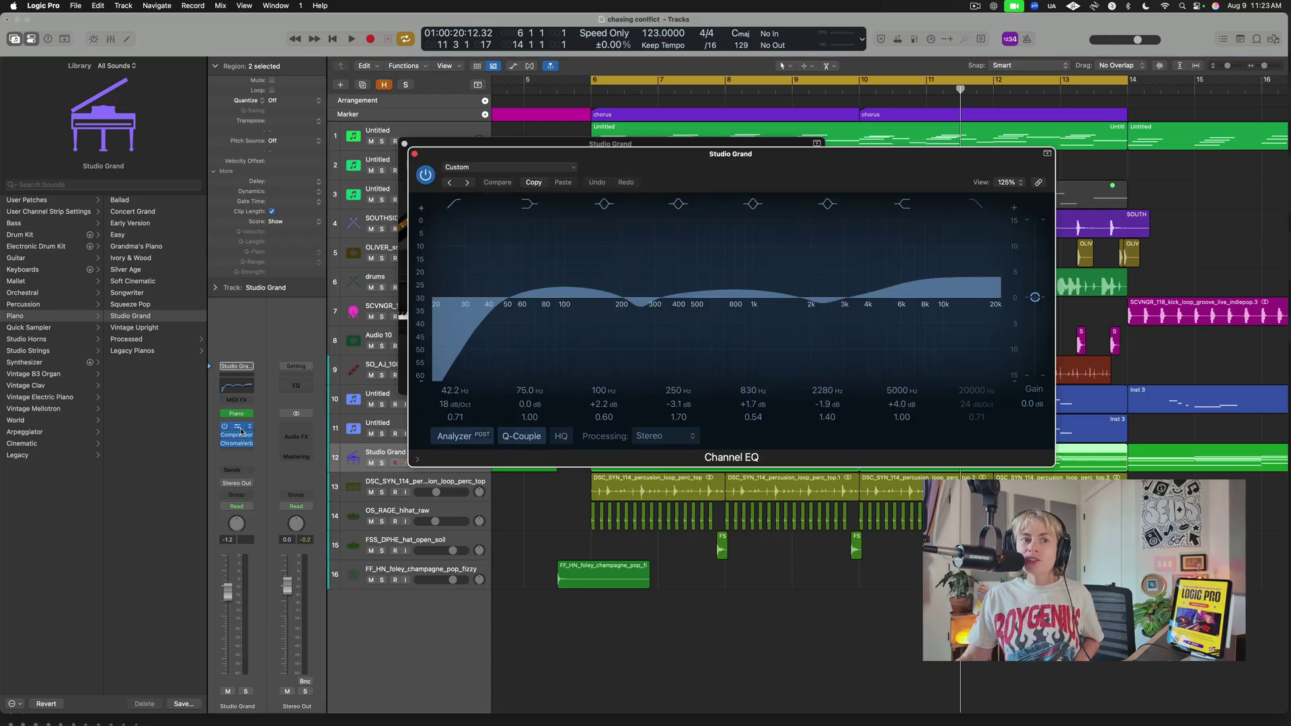
pyautogui.click(238, 435)
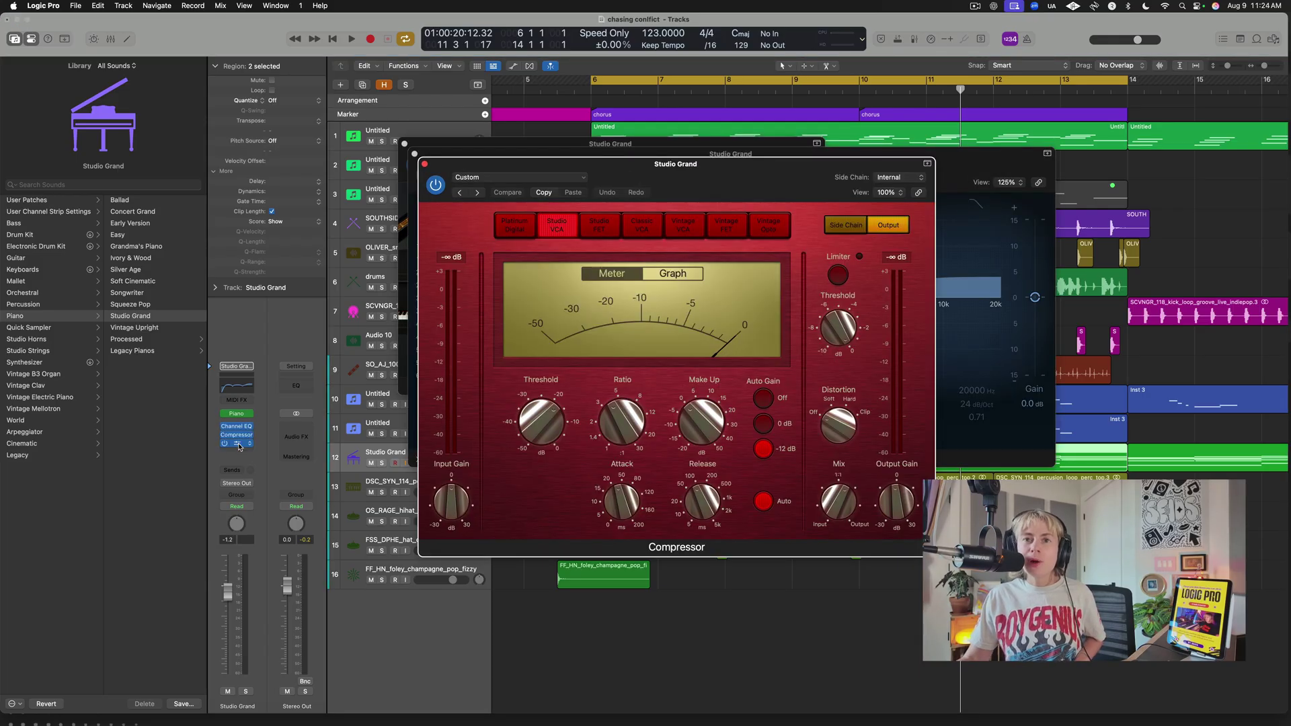
pyautogui.click(240, 444)
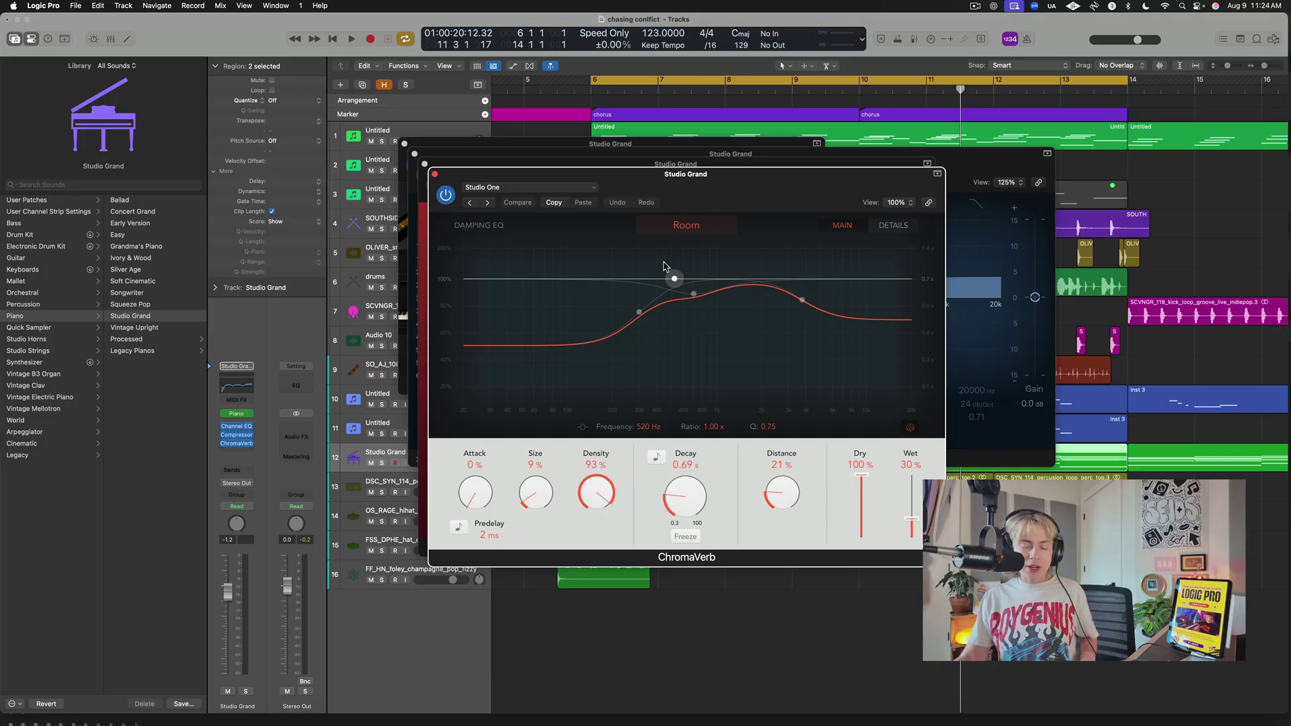
# Show all the track's plugin windows with V, then close them all at once
pyautogui.press('v')
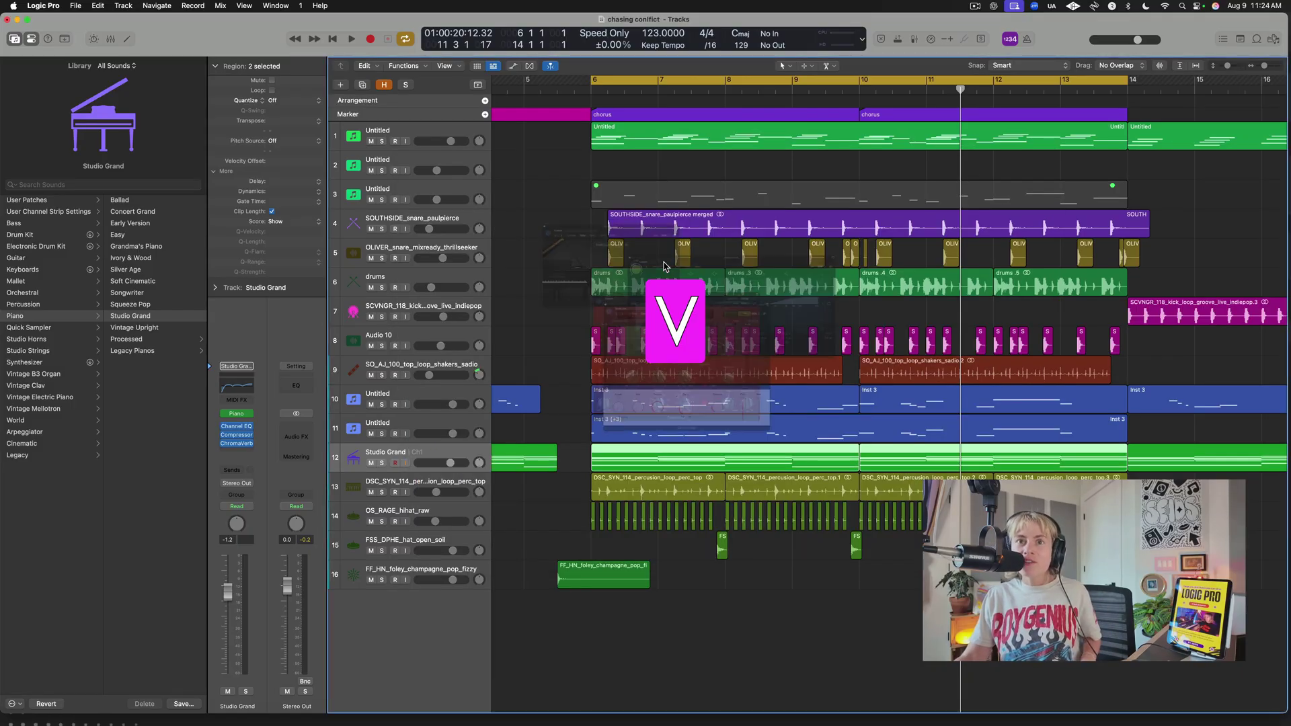
pyautogui.press('v')
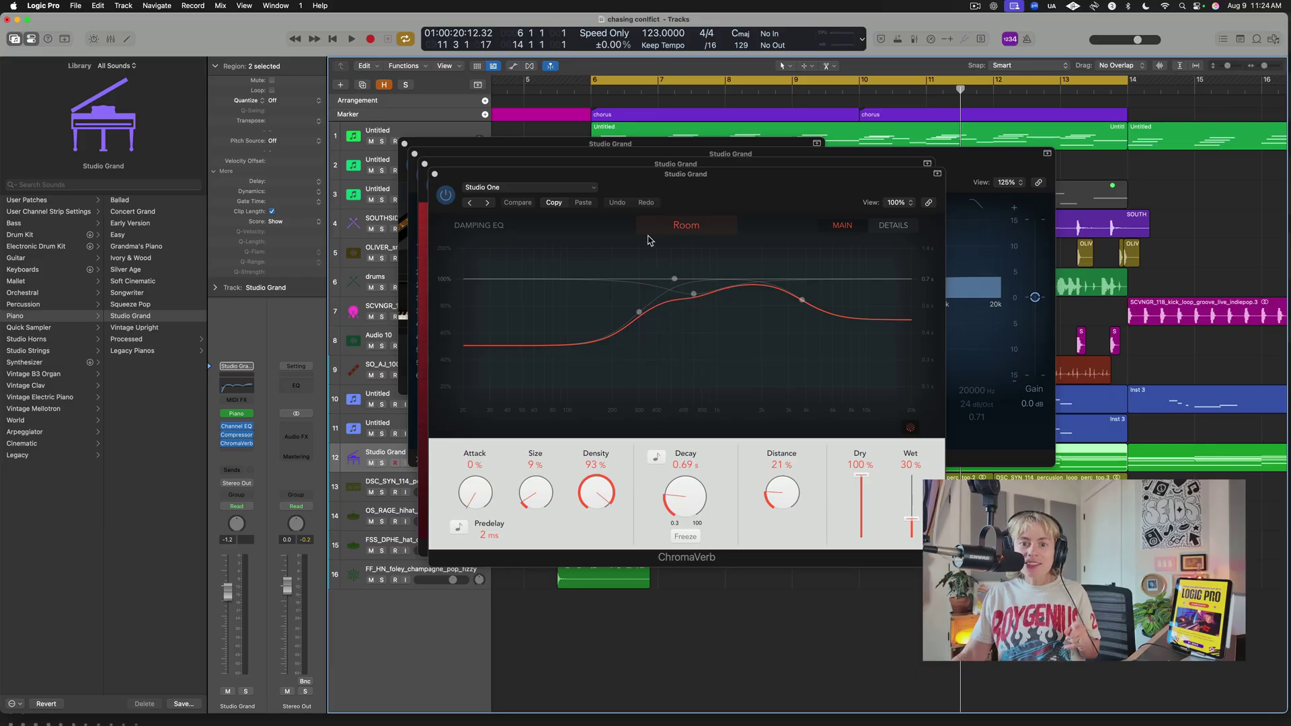
pyautogui.keyDown('shift'); pyautogui.click(404, 144); pyautogui.keyUp('shift')
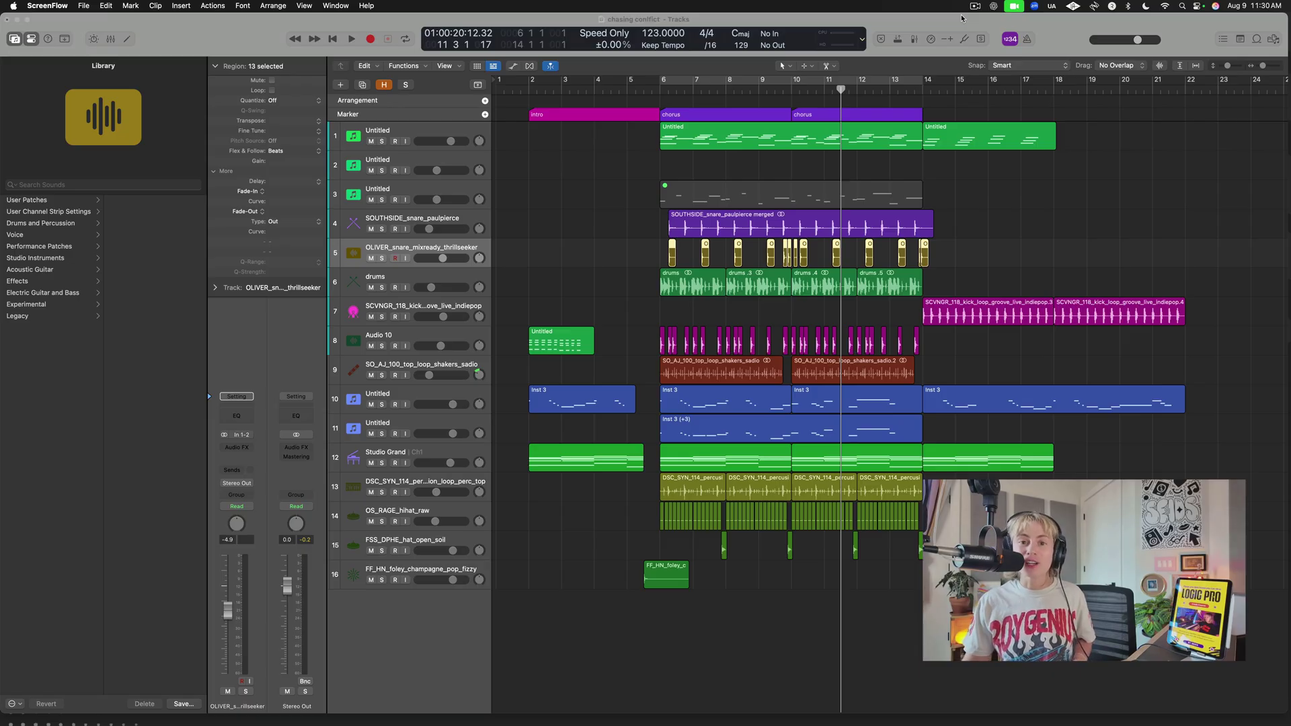
# Deselect all regions and revert to the 'Move to Focused Track' entry in Undo History
pyautogui.click(1064, 225)
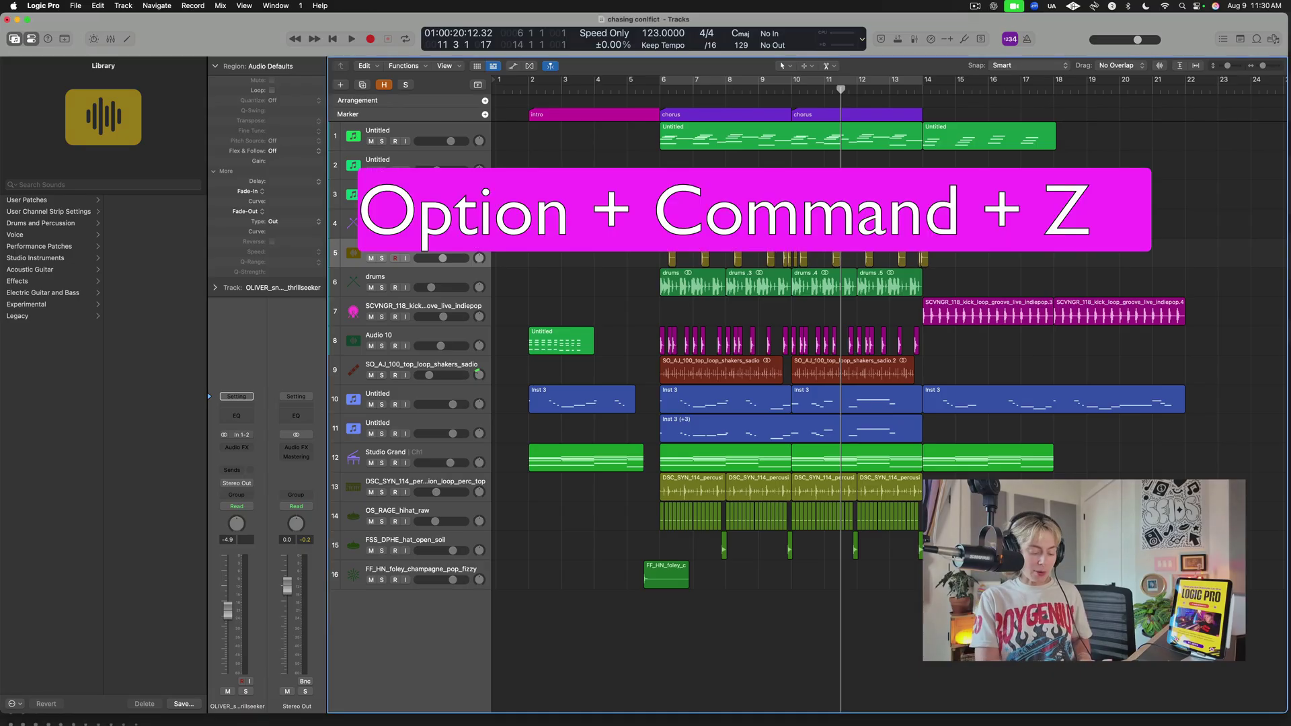
pyautogui.press('alt+super+z')
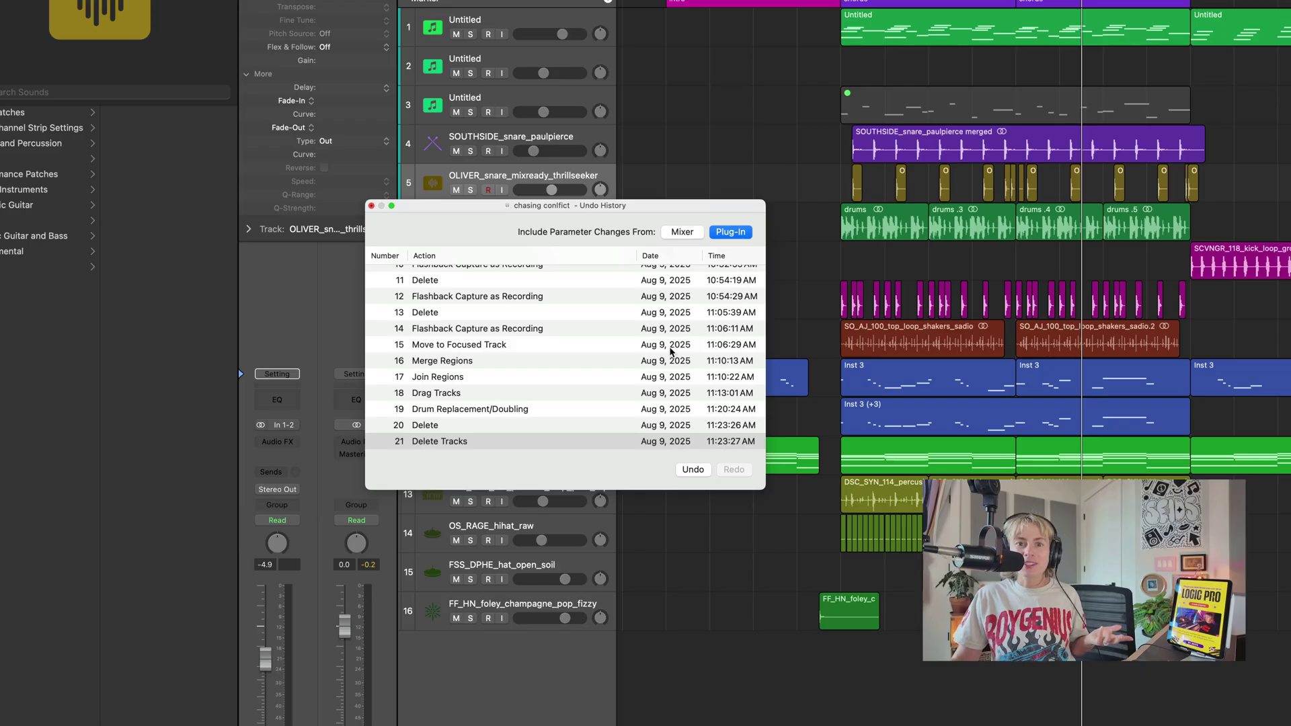
pyautogui.scroll(5, 679, 388)
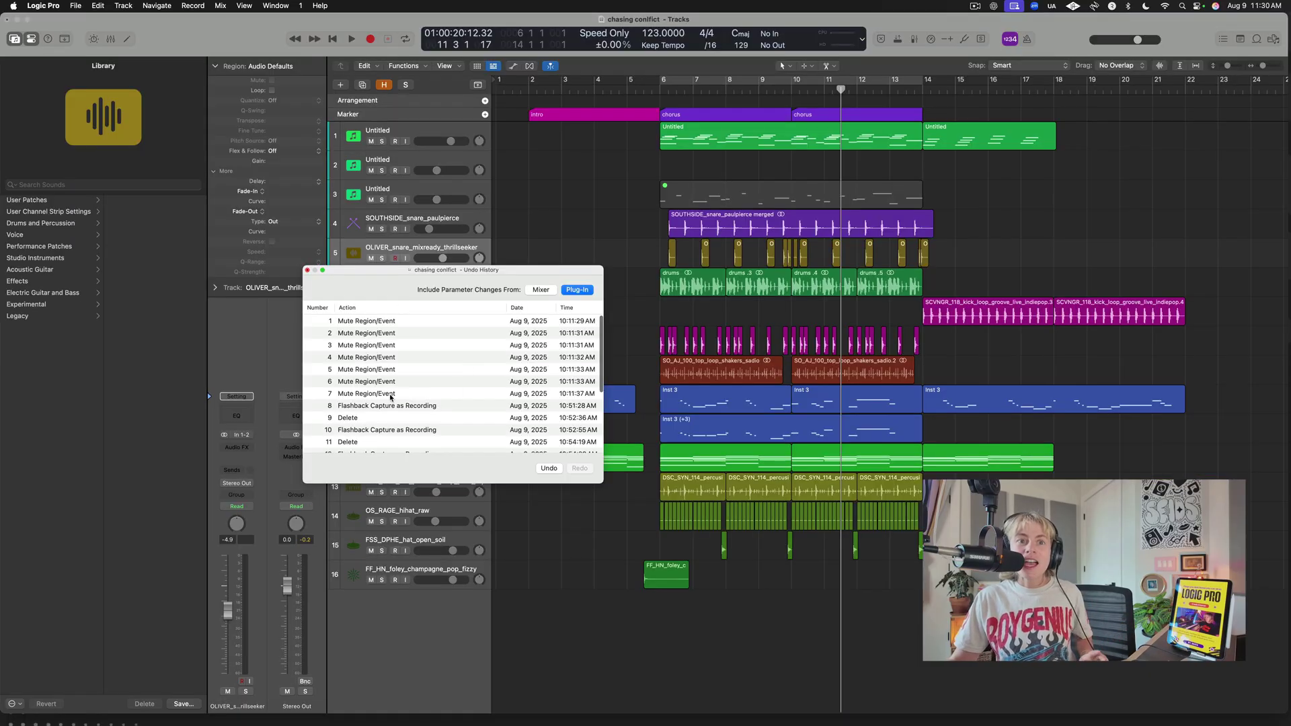
pyautogui.scroll(-3, 474, 378)
pyautogui.scroll(-1, 383, 400)
pyautogui.scroll(2, 384, 400)
pyautogui.scroll(1, 383, 400)
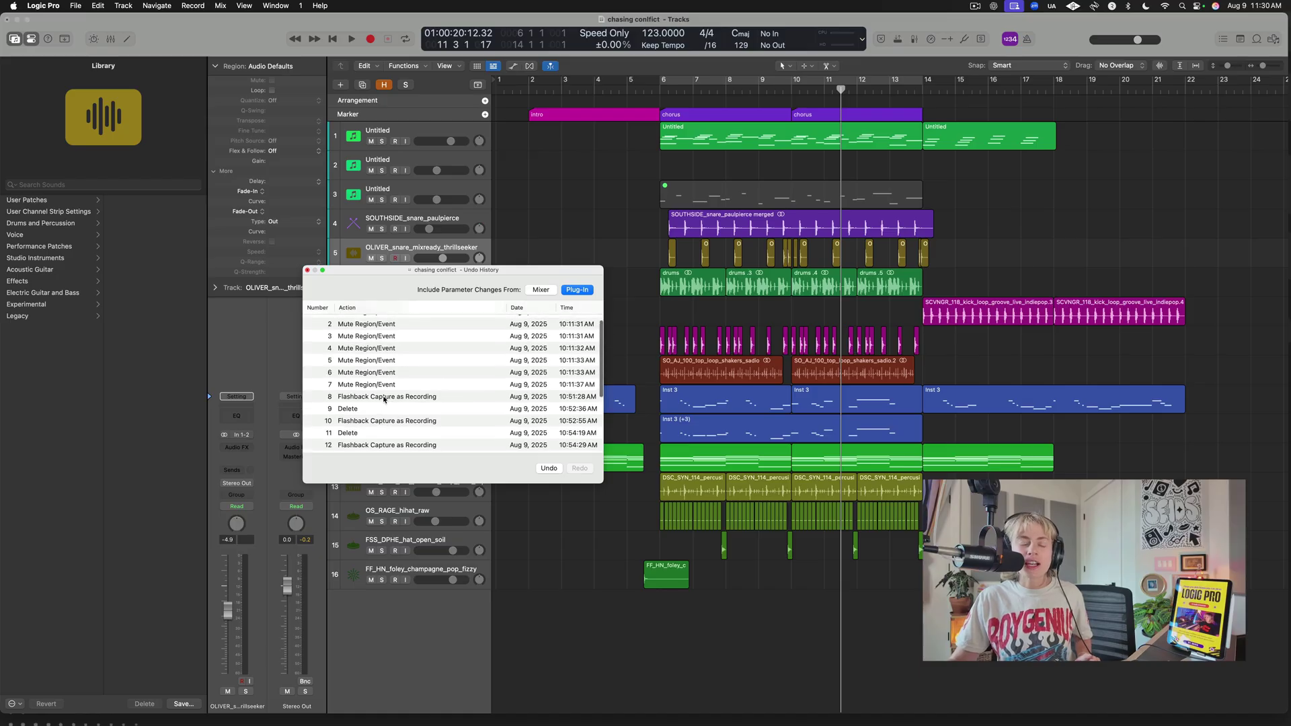
pyautogui.scroll(-2, 404, 430)
pyautogui.scroll(-1, 403, 445)
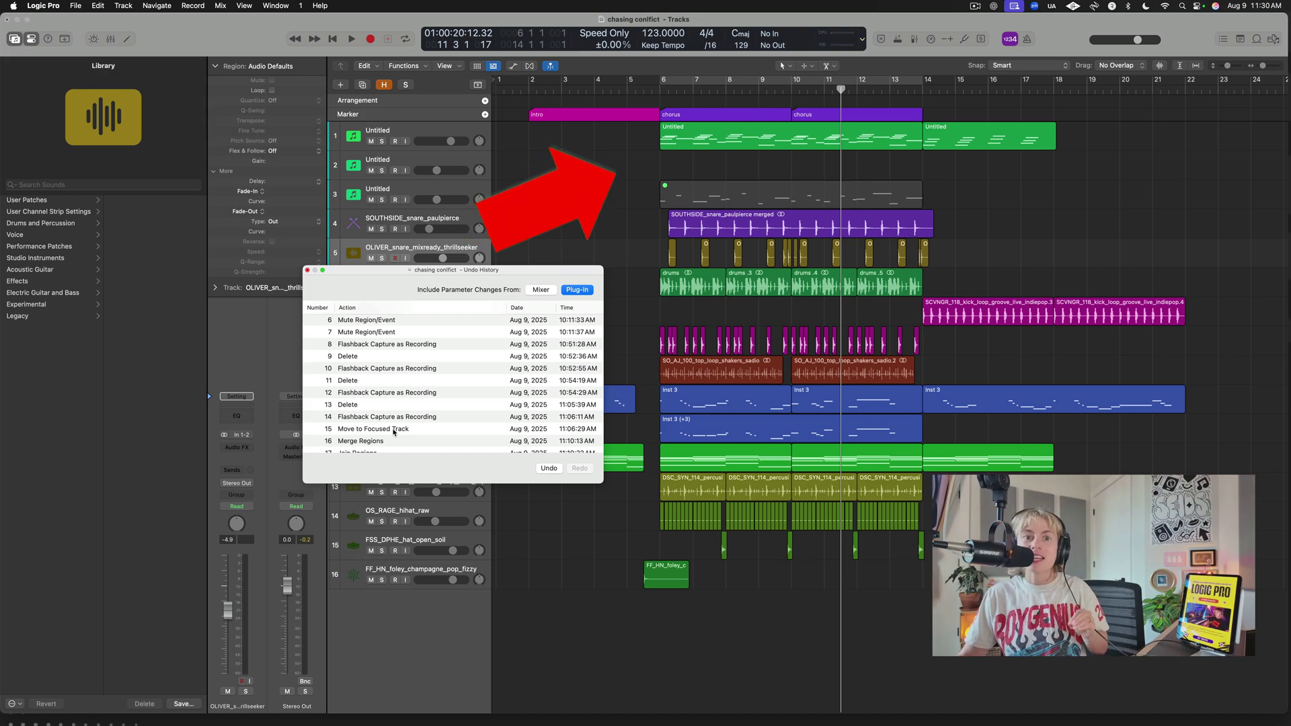
pyautogui.click(394, 430)
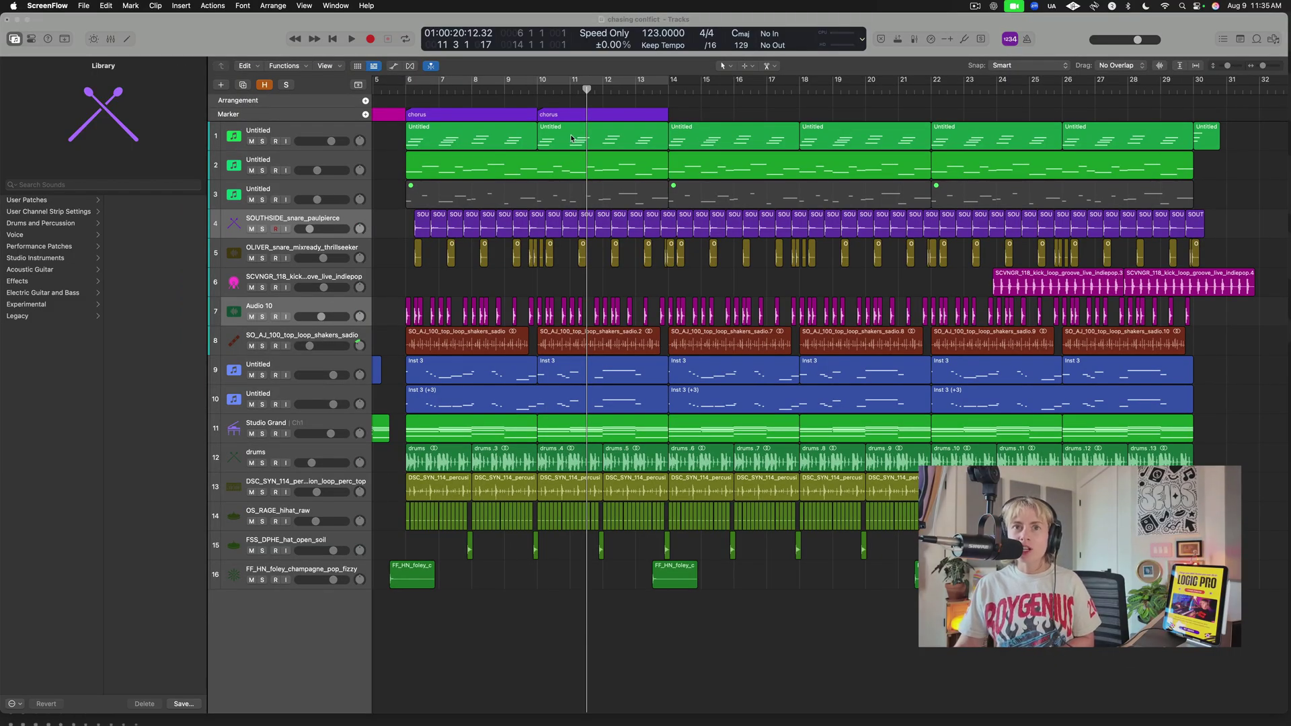
# Mute the Inst 3 regions at bars 10–14 and 18–22
pyautogui.click(571, 138)
pyautogui.click(775, 167)
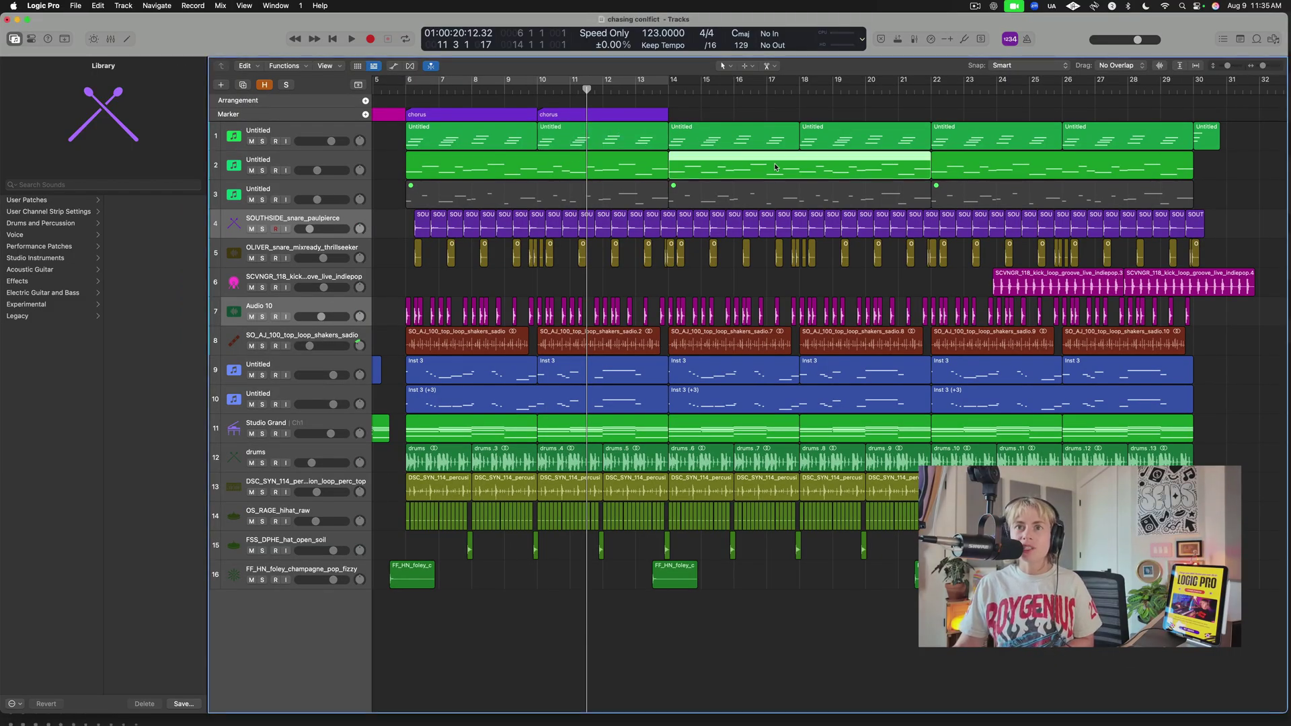
pyautogui.click(715, 397)
pyautogui.click(602, 397)
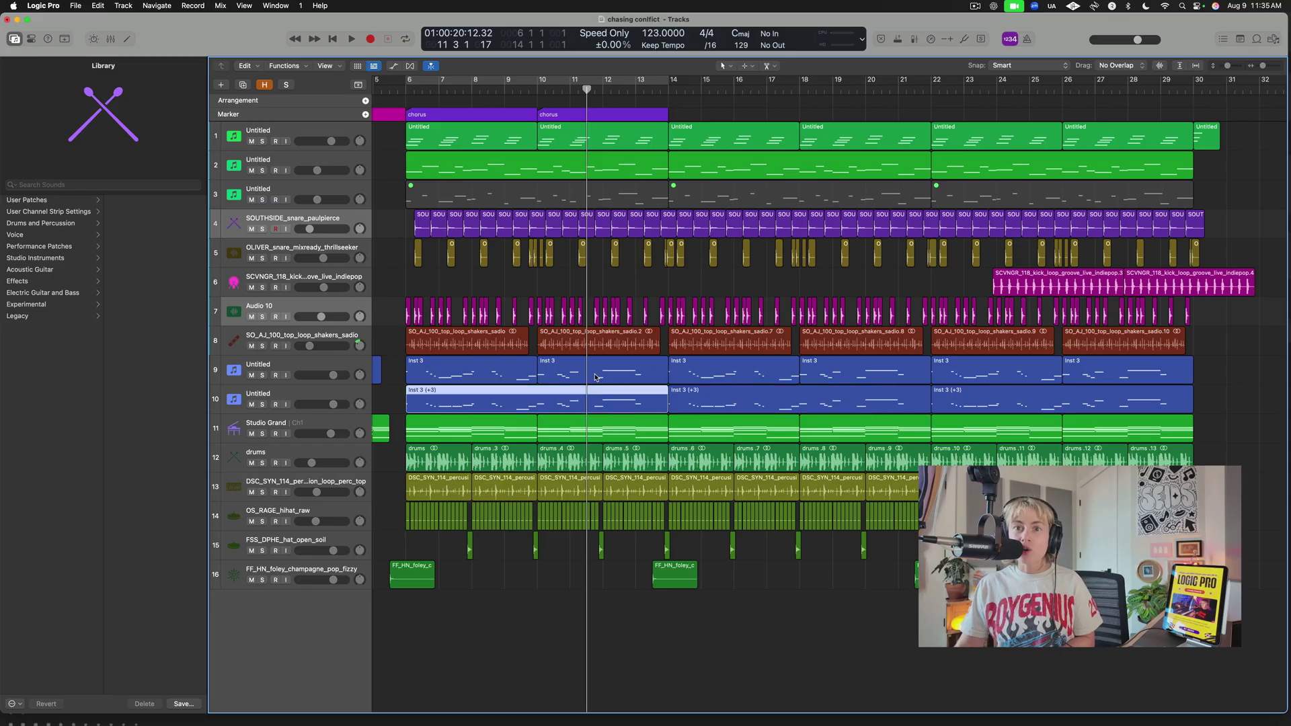
pyautogui.click(586, 377)
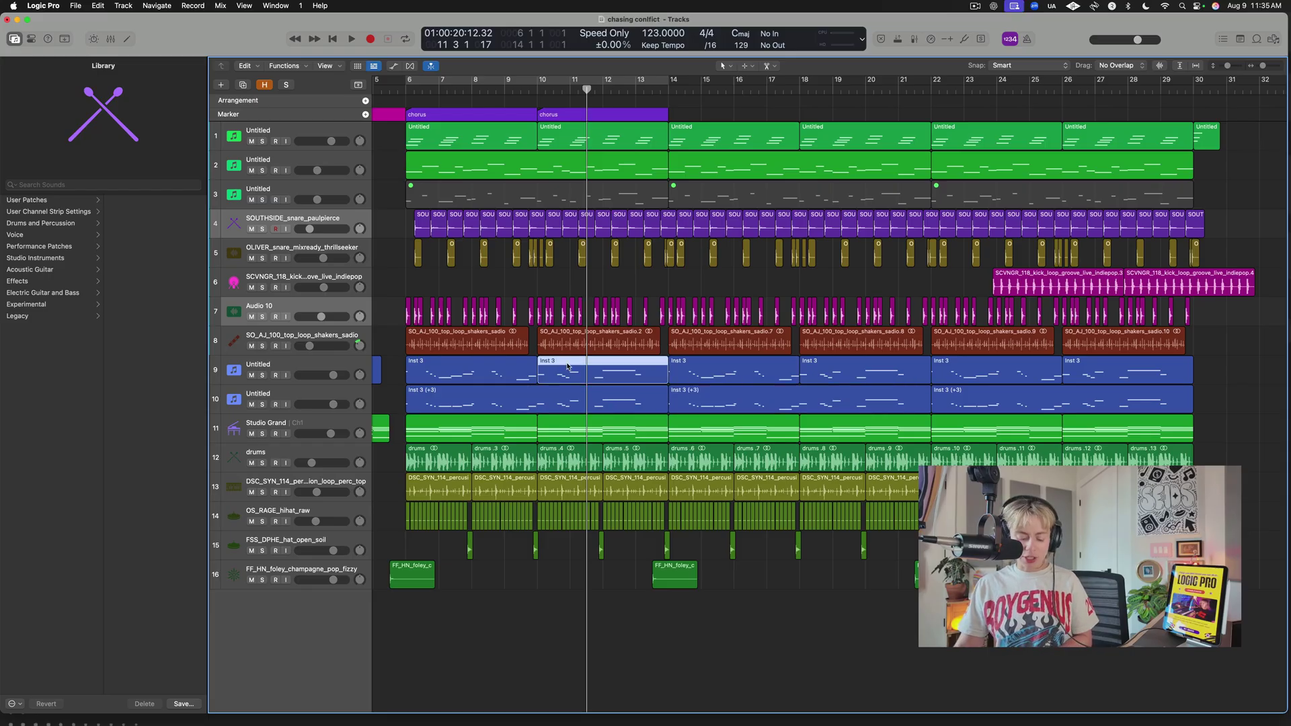
pyautogui.hotkey('ctrl', 'm')
pyautogui.click(874, 375)
pyautogui.hotkey('ctrl', 'm')
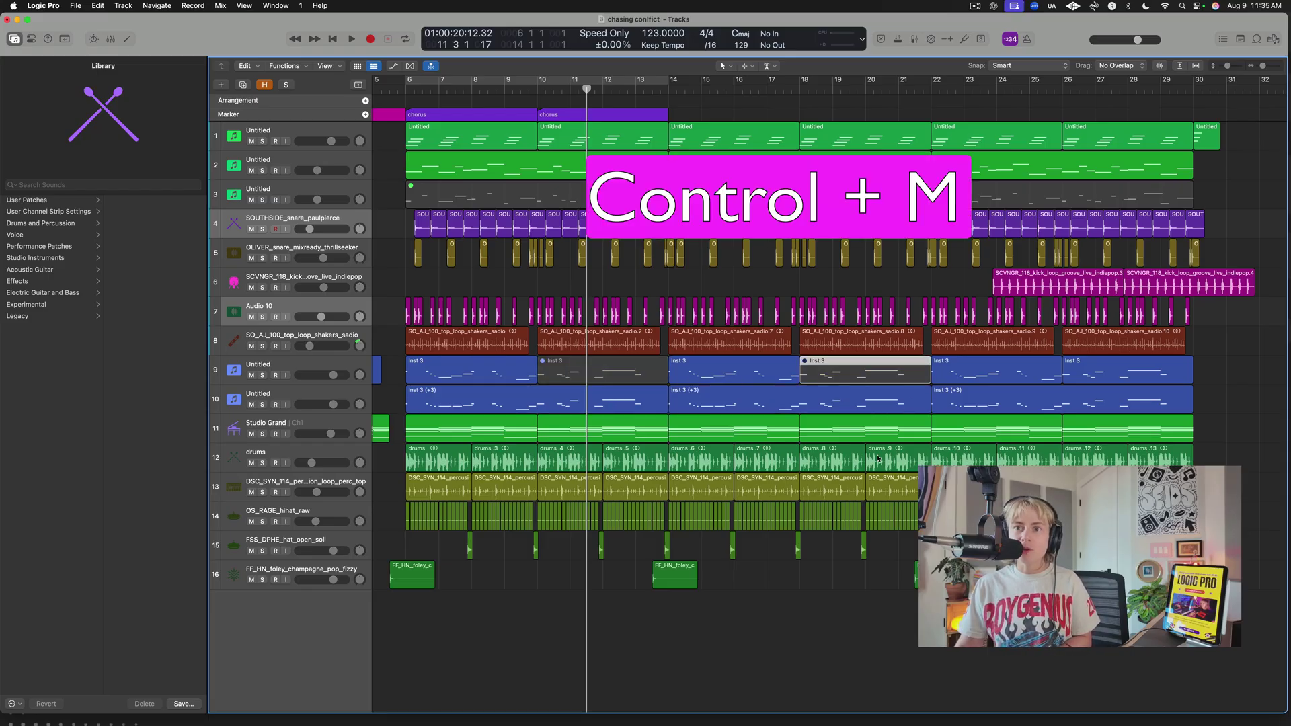
# Mute drums.8, drums.5 and the track 1–2 regions, then select all muted regions and delete them
pyautogui.click(818, 464)
pyautogui.hotkey('ctrl', 'm')
pyautogui.click(648, 456)
pyautogui.hotkey('ctrl', 'm')
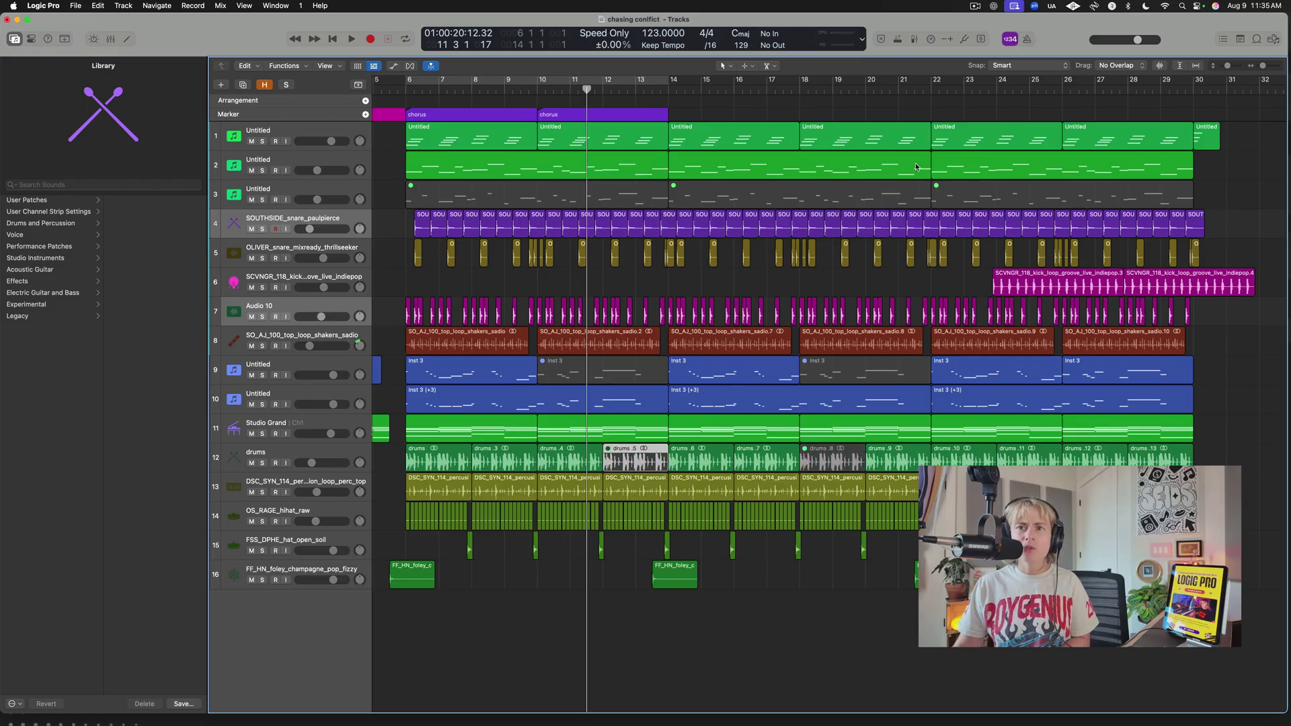
pyautogui.click(973, 142)
pyautogui.hotkey('ctrl', 'm')
pyautogui.click(613, 157)
pyautogui.hotkey('ctrl', 'm')
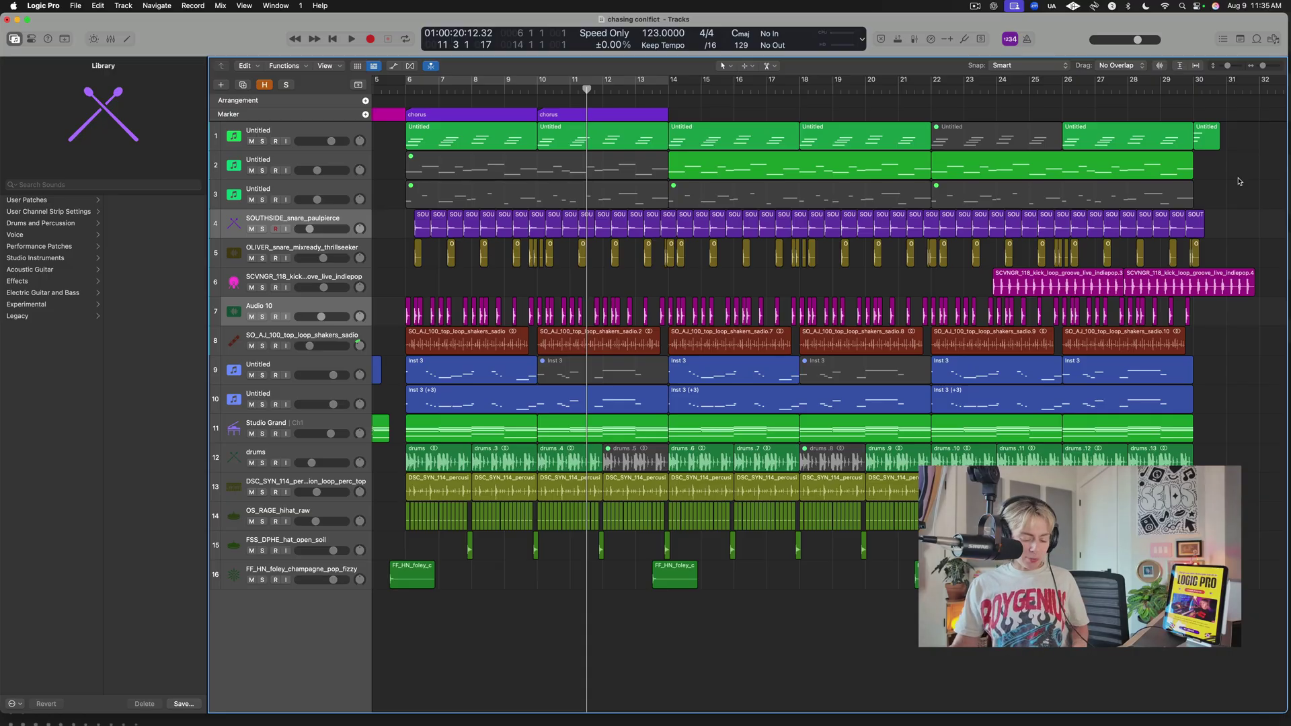
pyautogui.hotkey('shift', 'm')
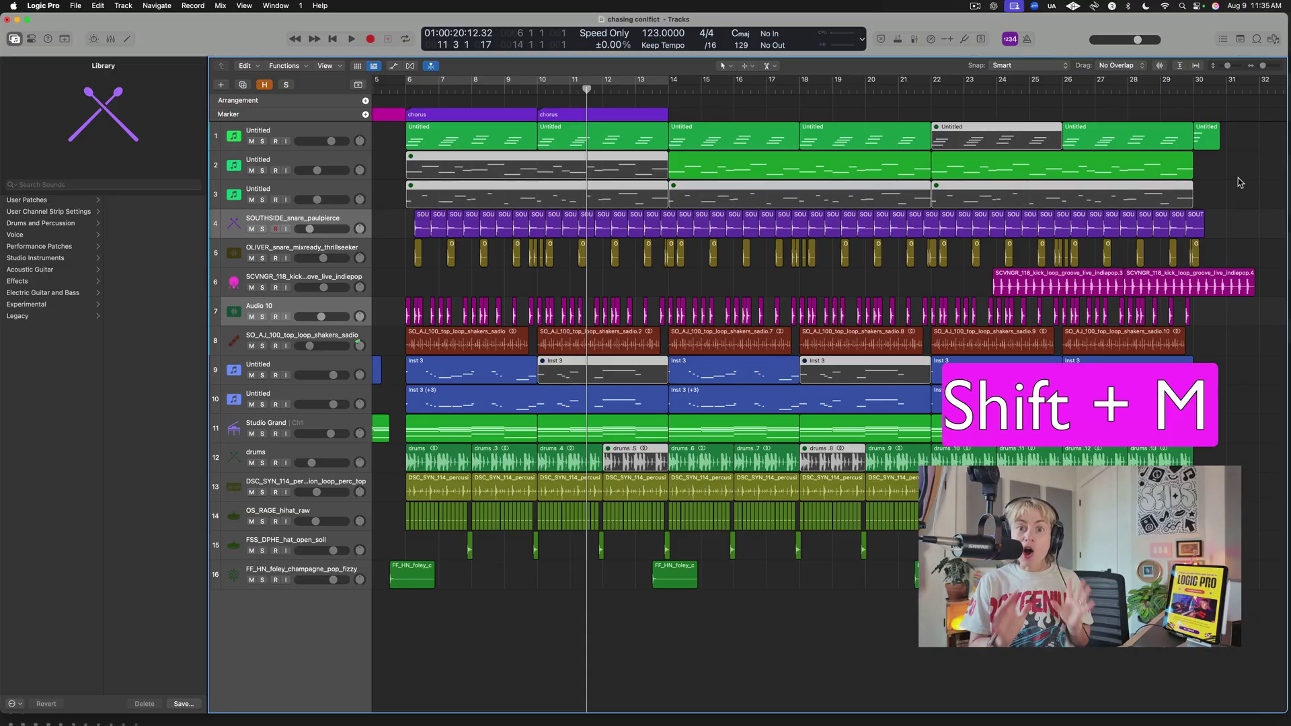
pyautogui.press('Delete')
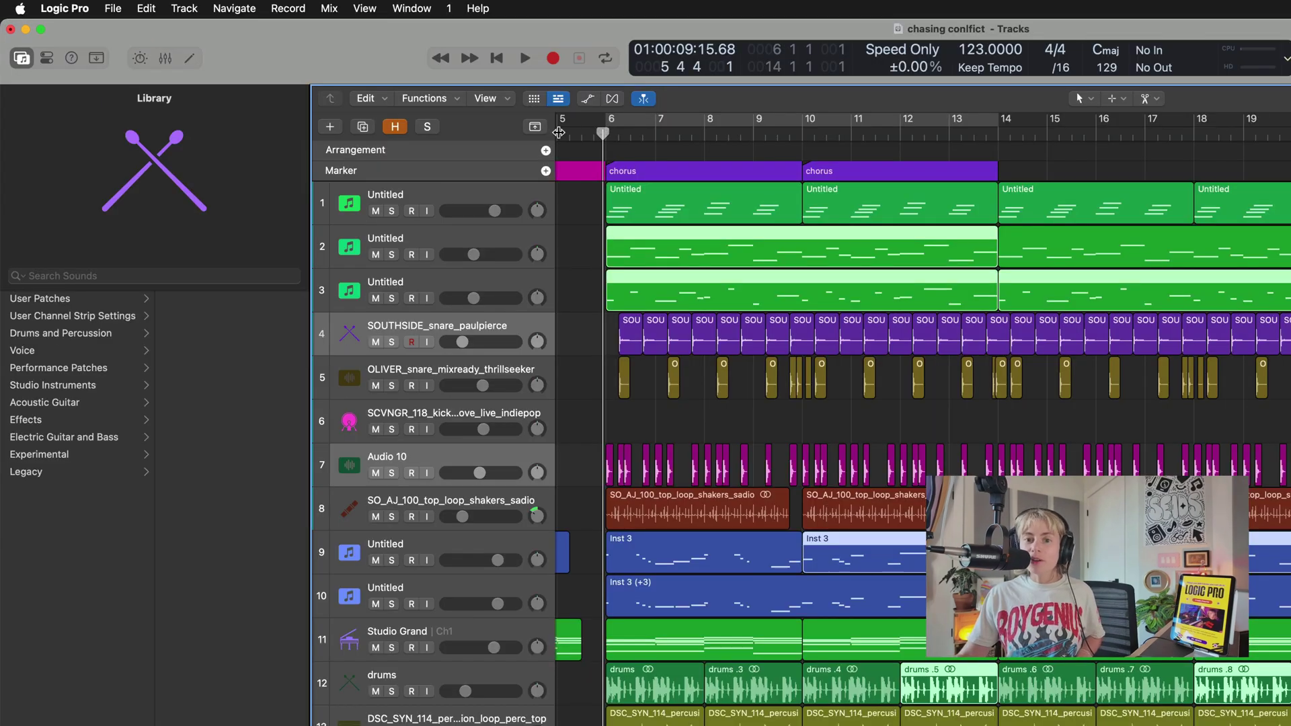
# Rename track 1 to 'keys' and name the keys, bass and bells regions after their tracks
pyautogui.doubleClick(410, 199)
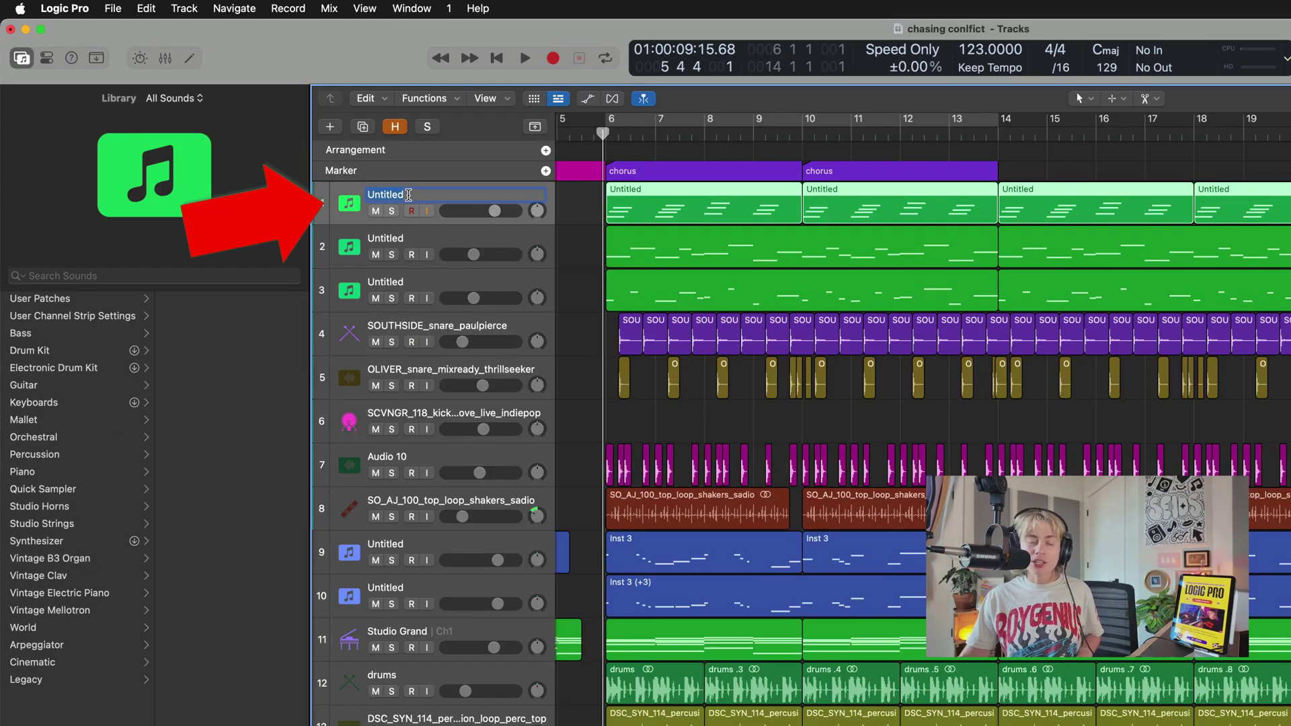
pyautogui.write('keys')
pyautogui.click(381, 240)
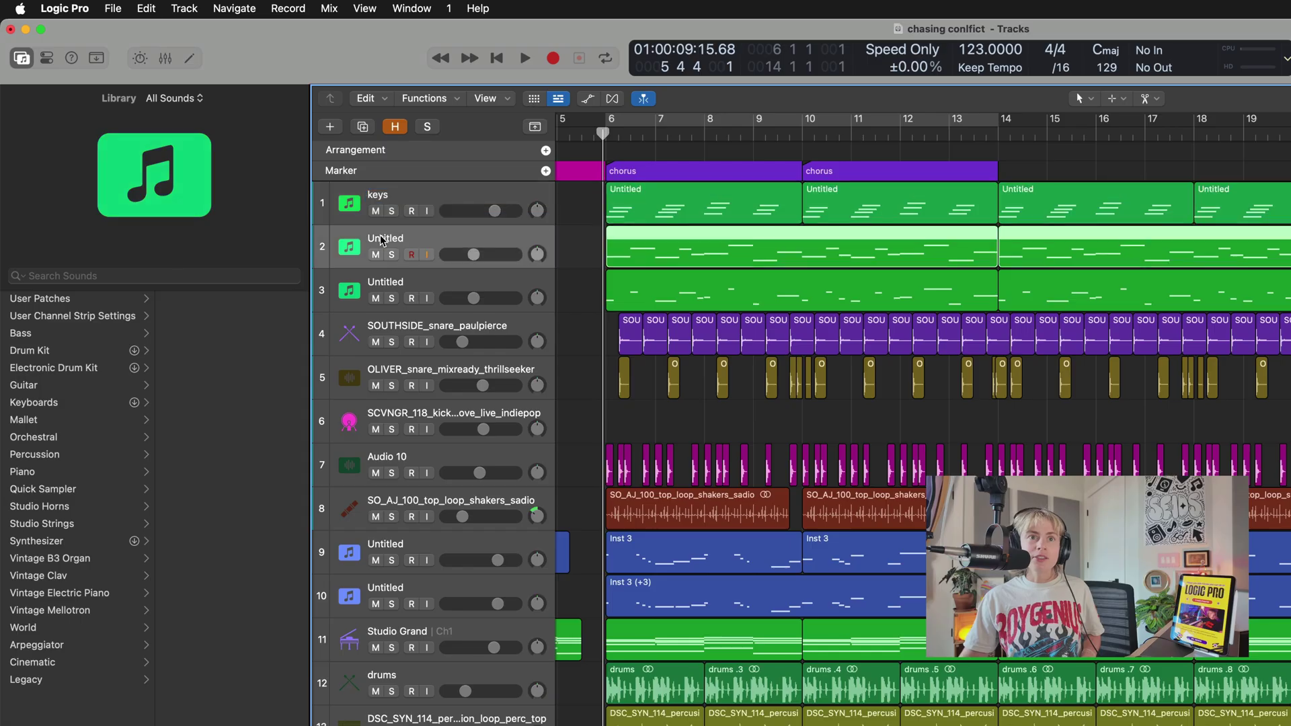
pyautogui.doubleClick(394, 280)
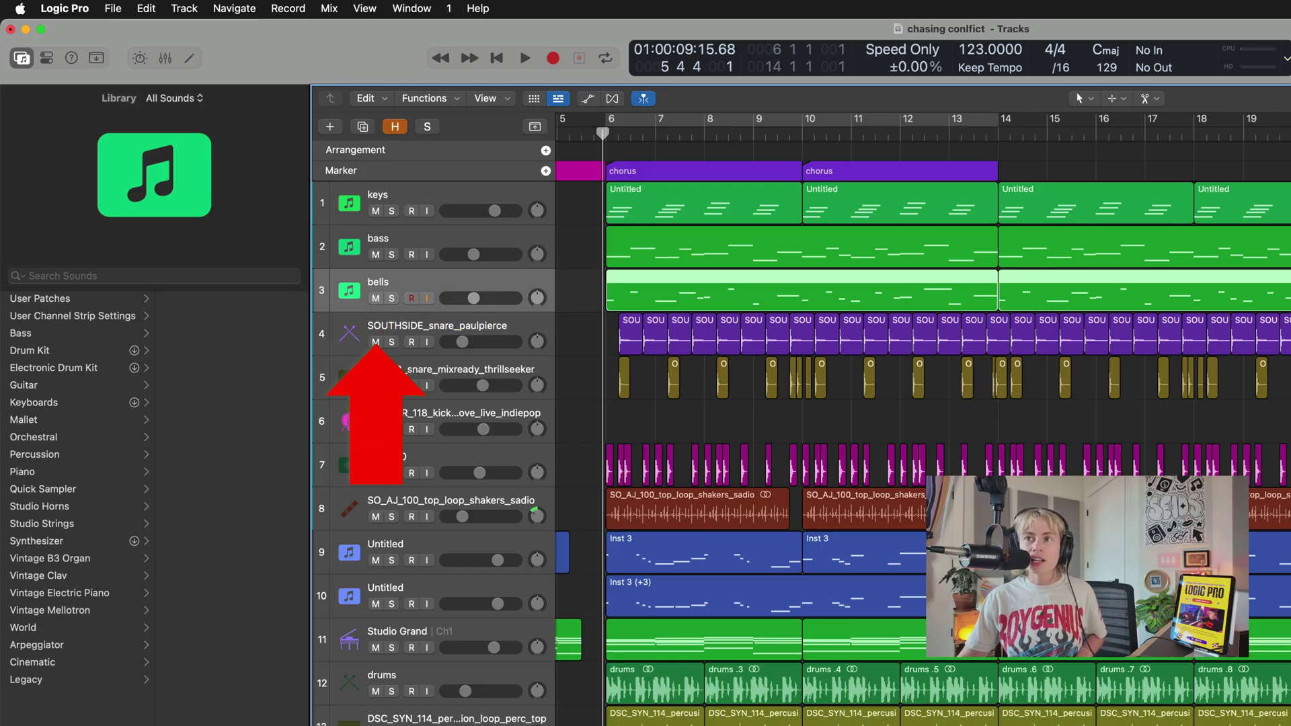
pyautogui.moveTo(1278, 291); pyautogui.dragTo(699, 197)
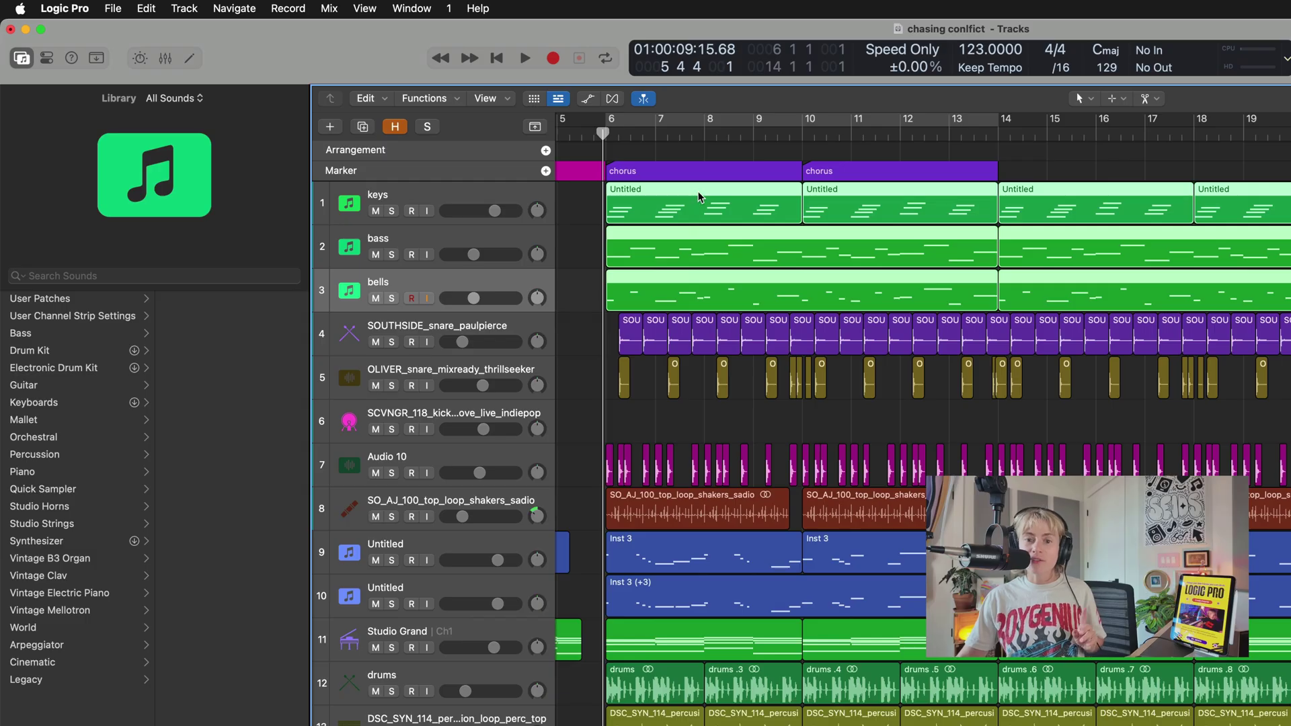
pyautogui.hotkey('shift', 'alt', 'n')
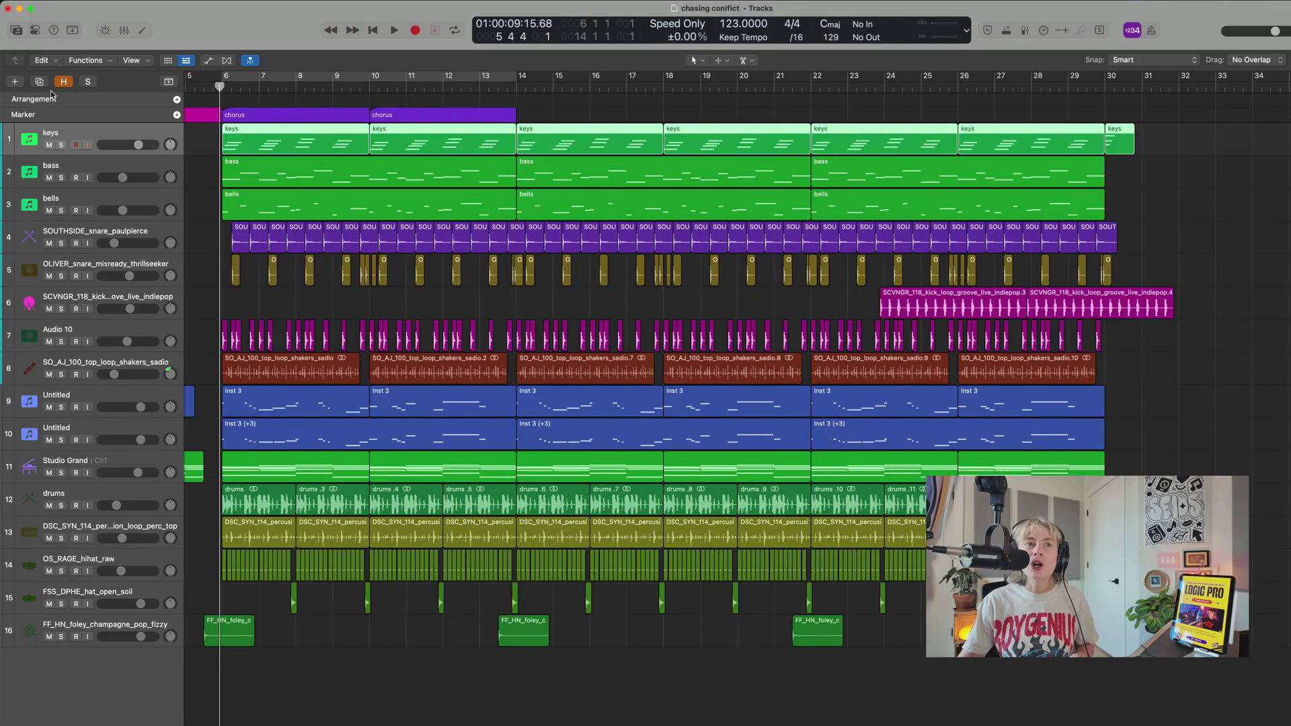
# Check the keys track's SKY Keys instrument in the Inspector, then reuse its window for the bells instrument
pyautogui.click(37, 30)
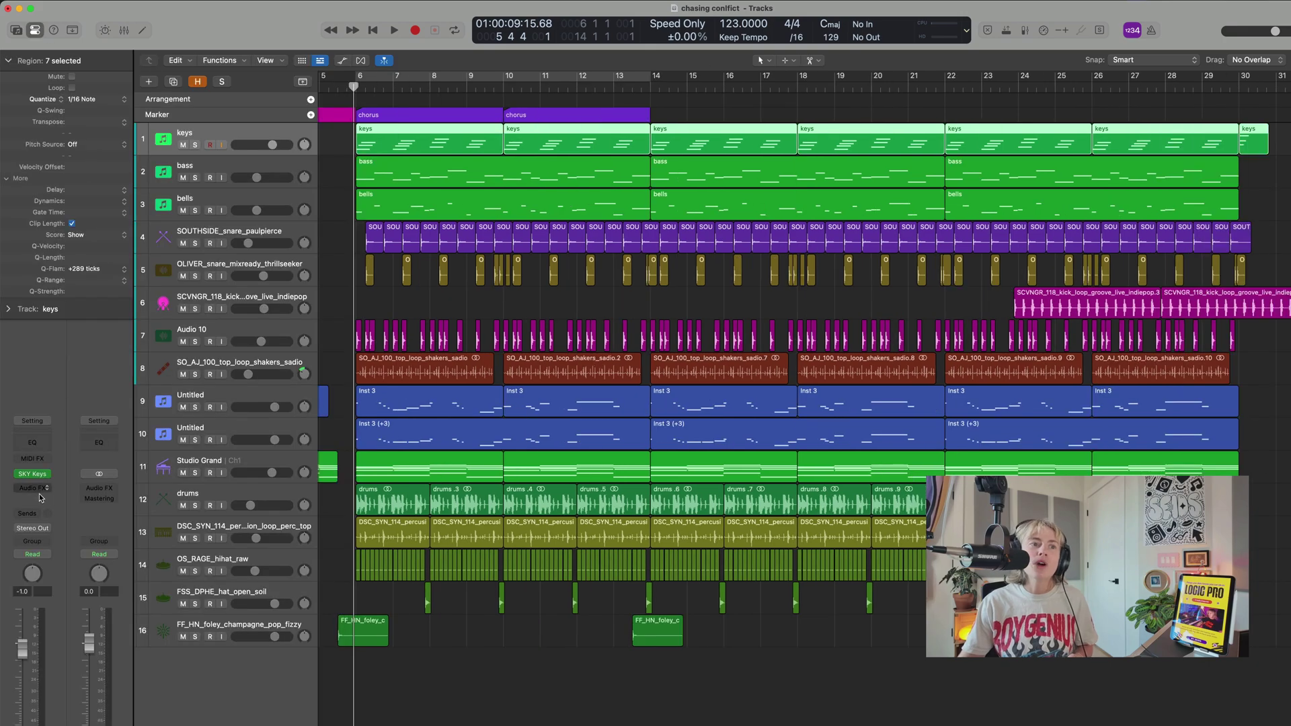
pyautogui.click(33, 474)
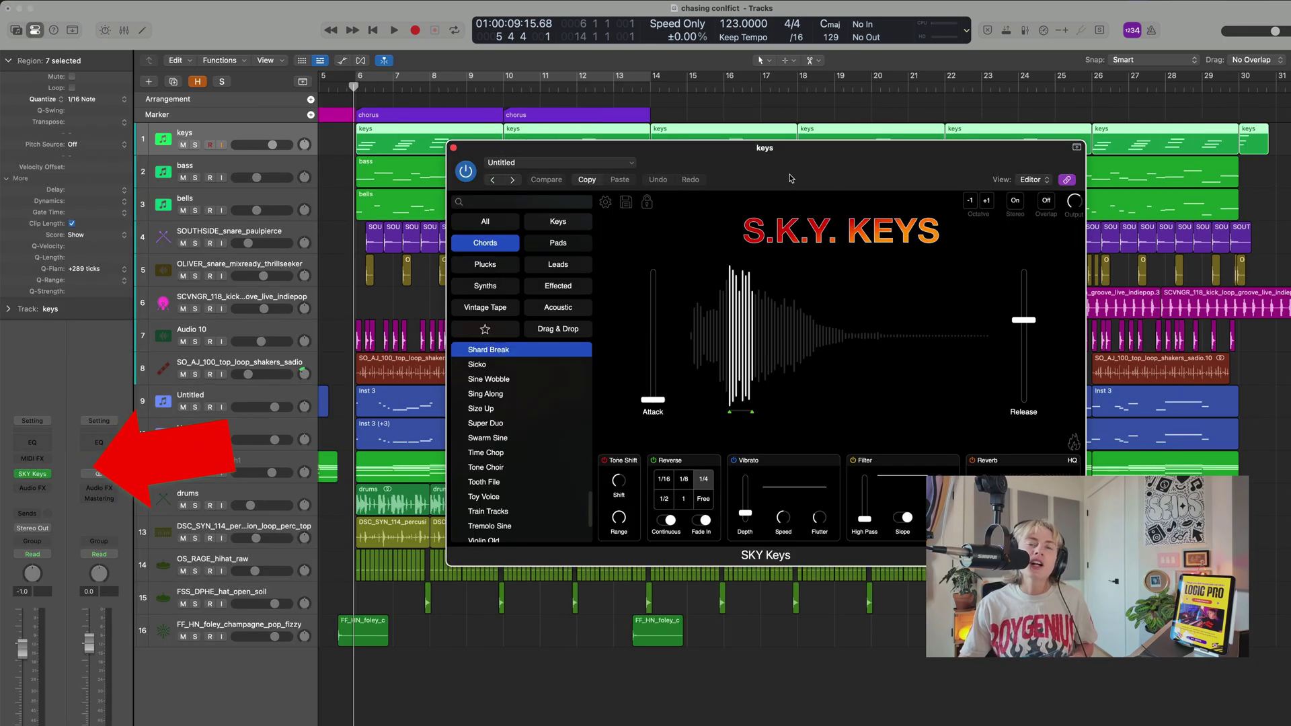
pyautogui.click(454, 148)
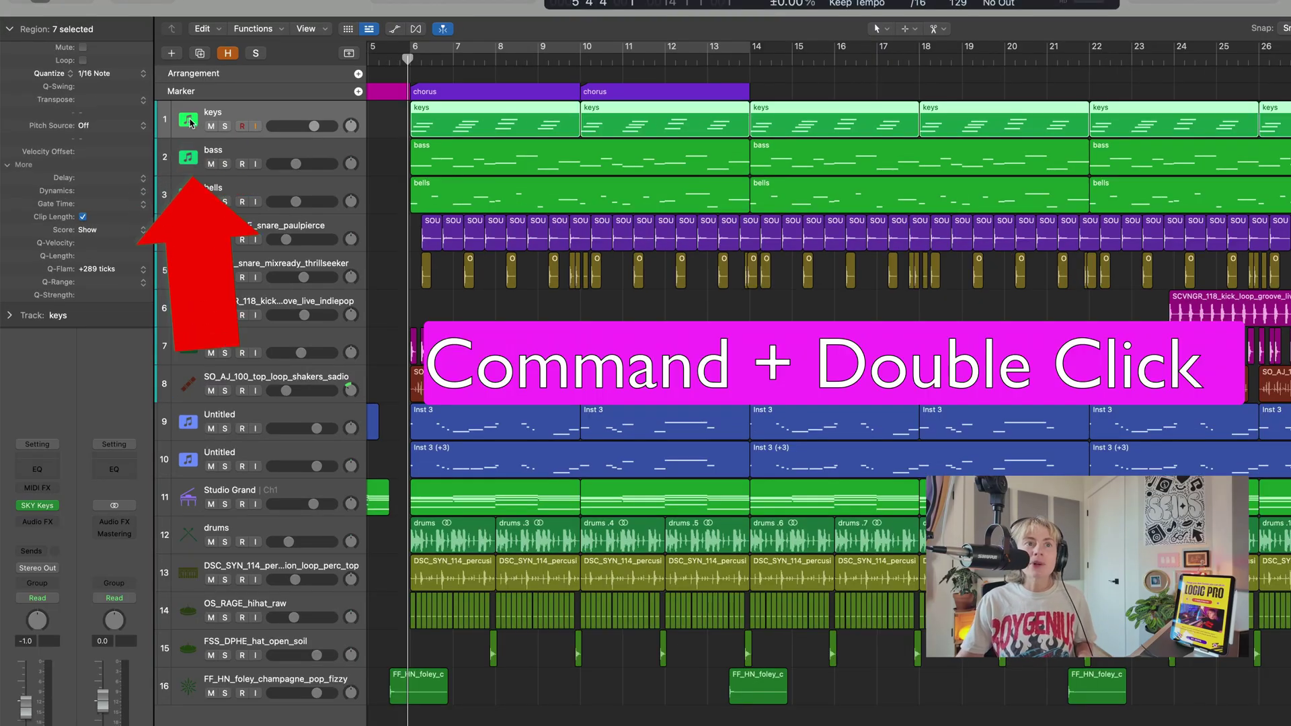
pyautogui.keyDown('super'); pyautogui.doubleClick(189, 125); pyautogui.keyUp('super')
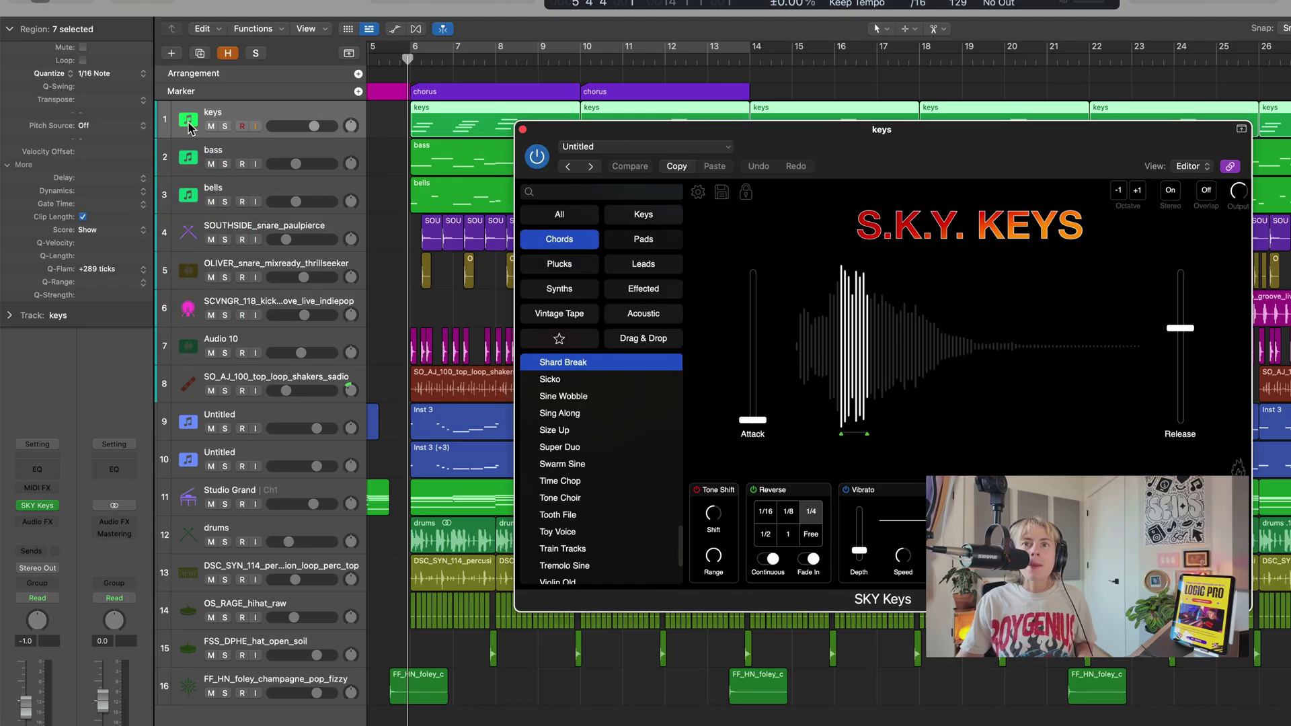
pyautogui.keyDown('super'); pyautogui.doubleClick(188, 195); pyautogui.keyUp('super')
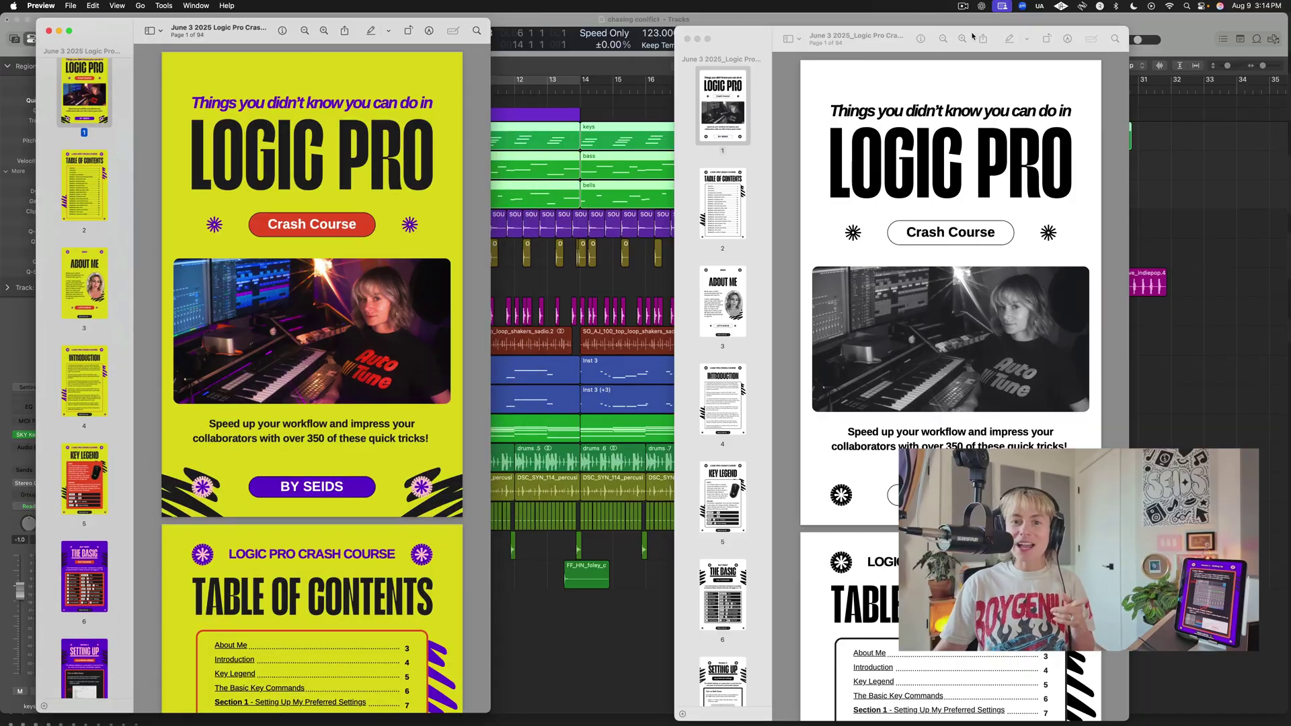
pyautogui.scroll(-10, 312, 336)
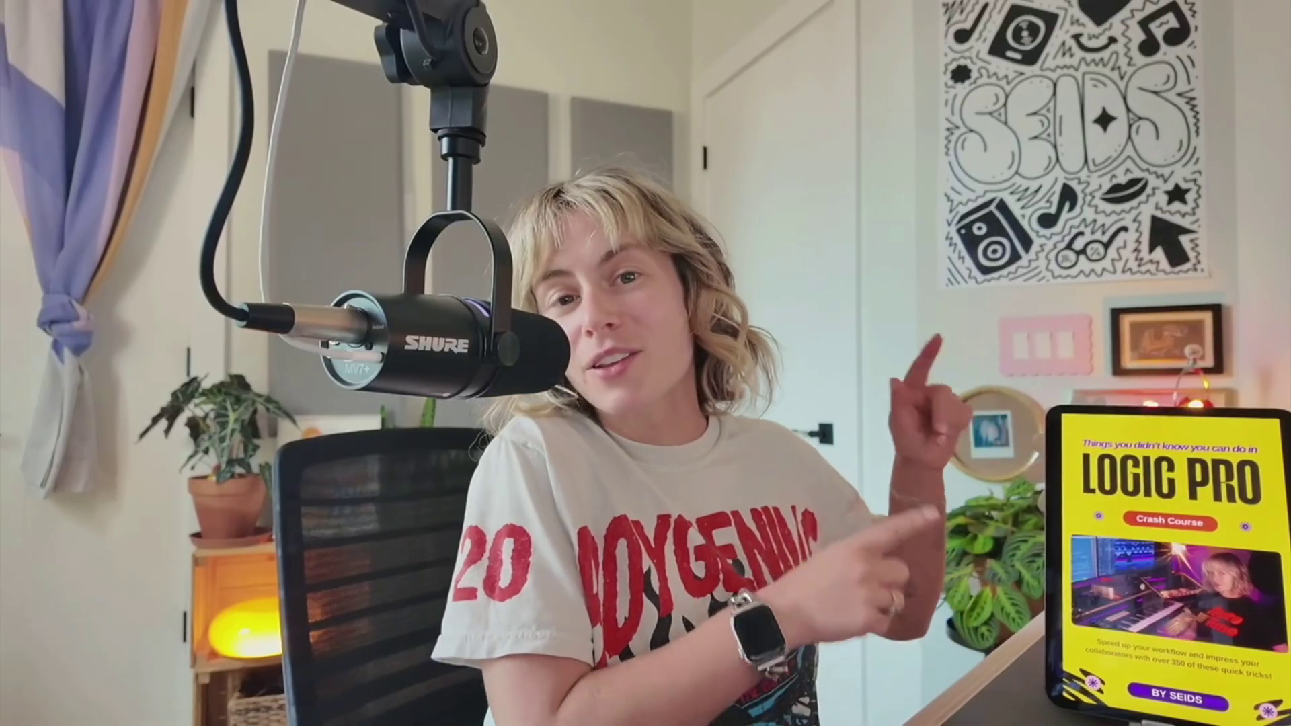